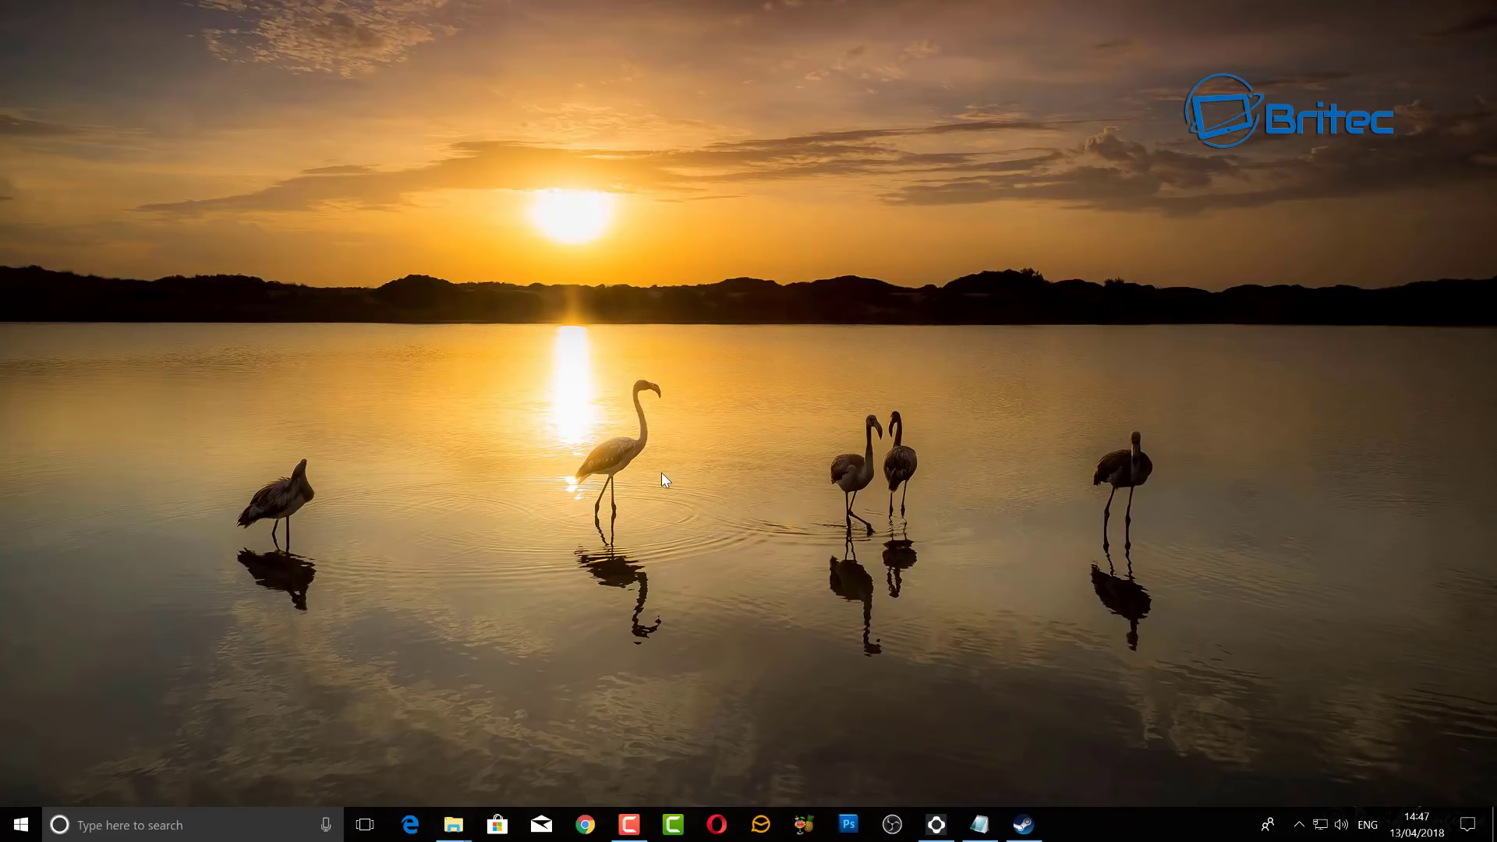
Switch to Steam and open its client settings.
left_click(1024, 825)
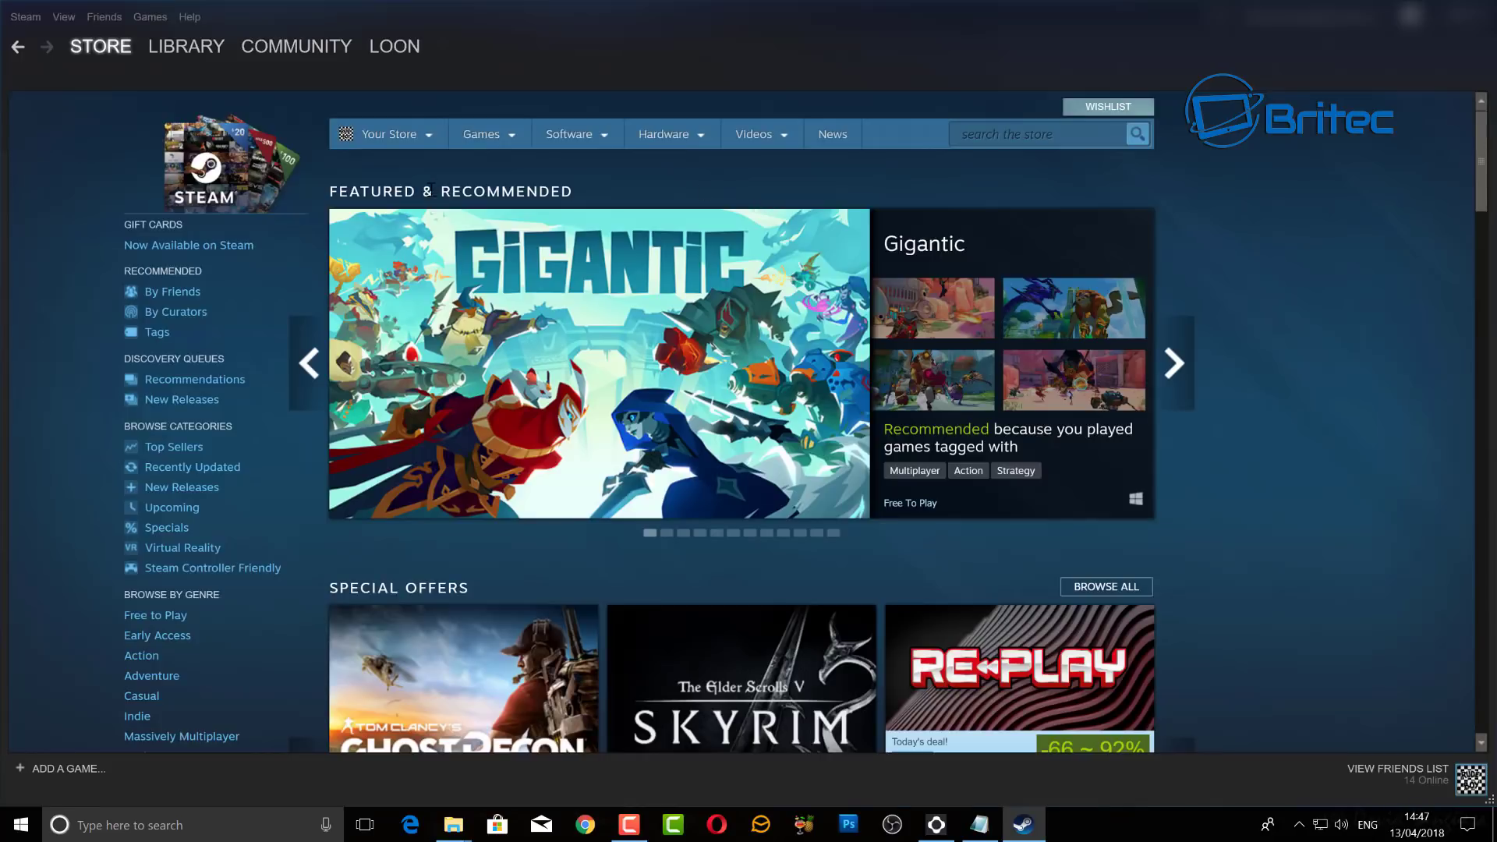
left_click(26, 17)
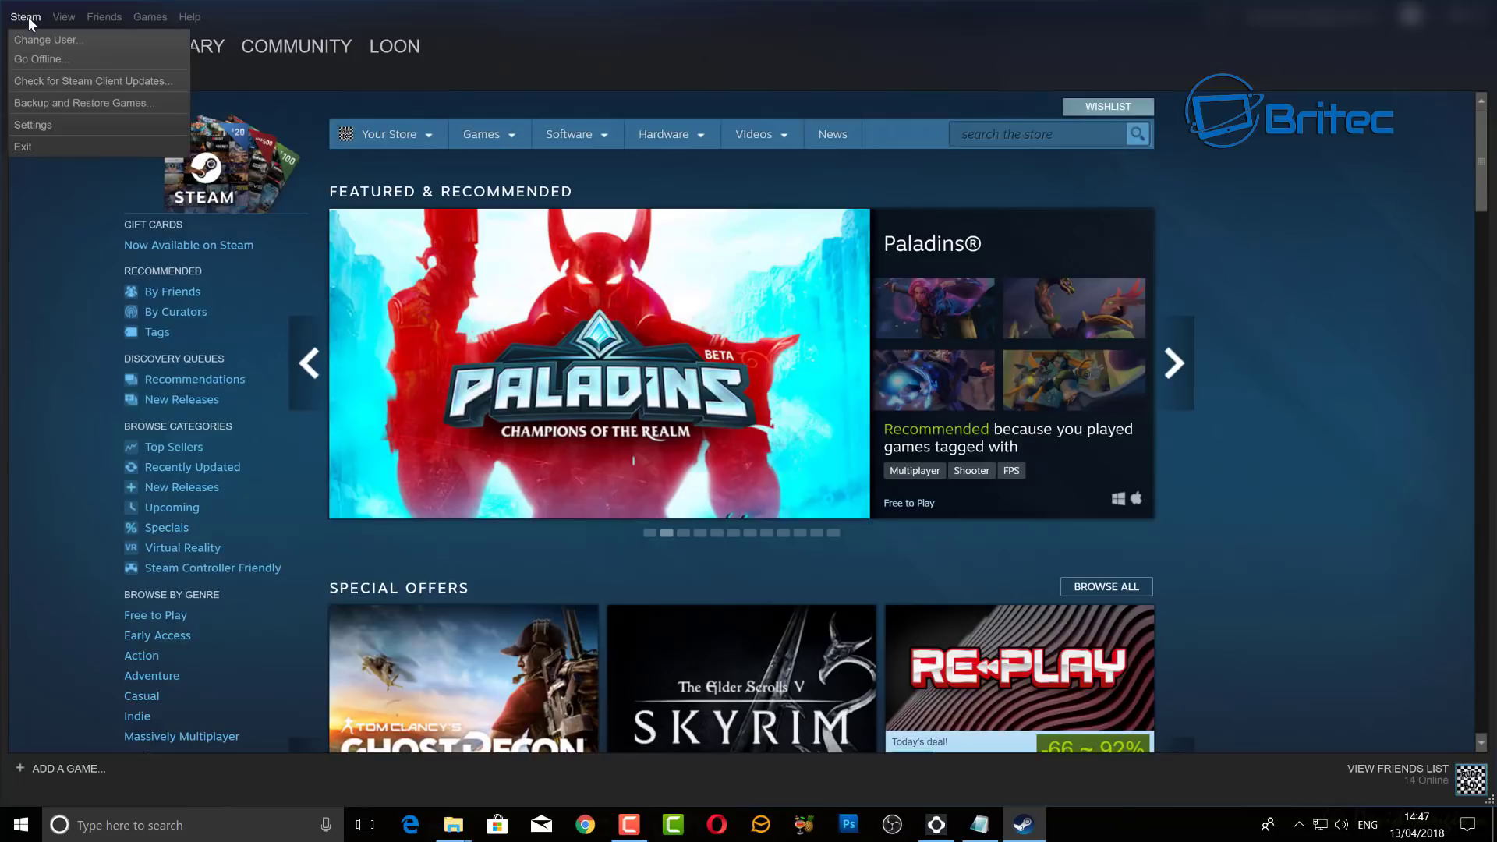
left_click(20, 124)
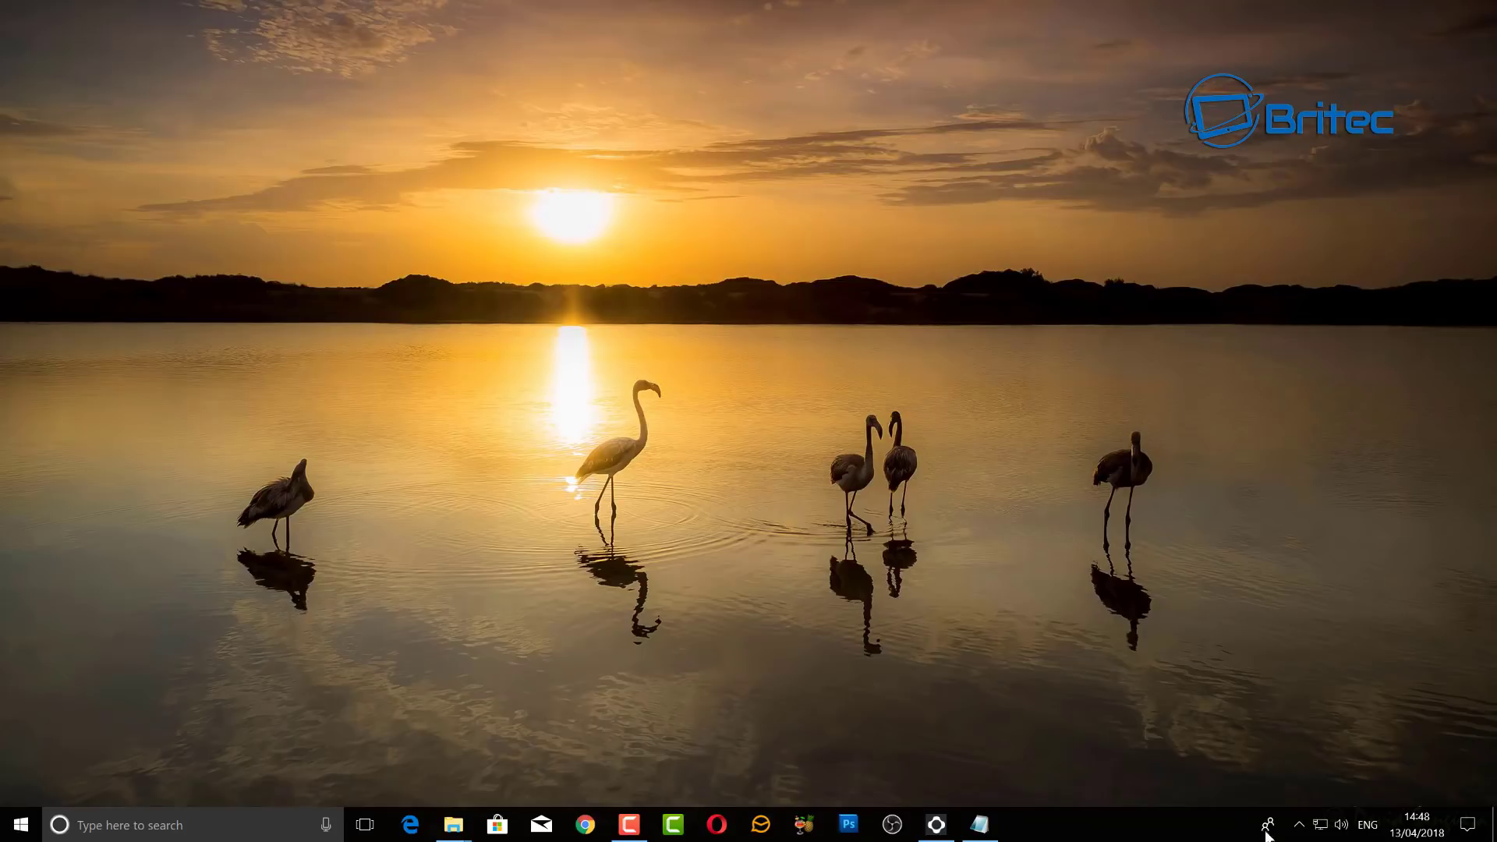
Open the Windows Sound settings and check the Logitech G633 Gaming Headset entries among the playback and recording devices.
left_click(1341, 827)
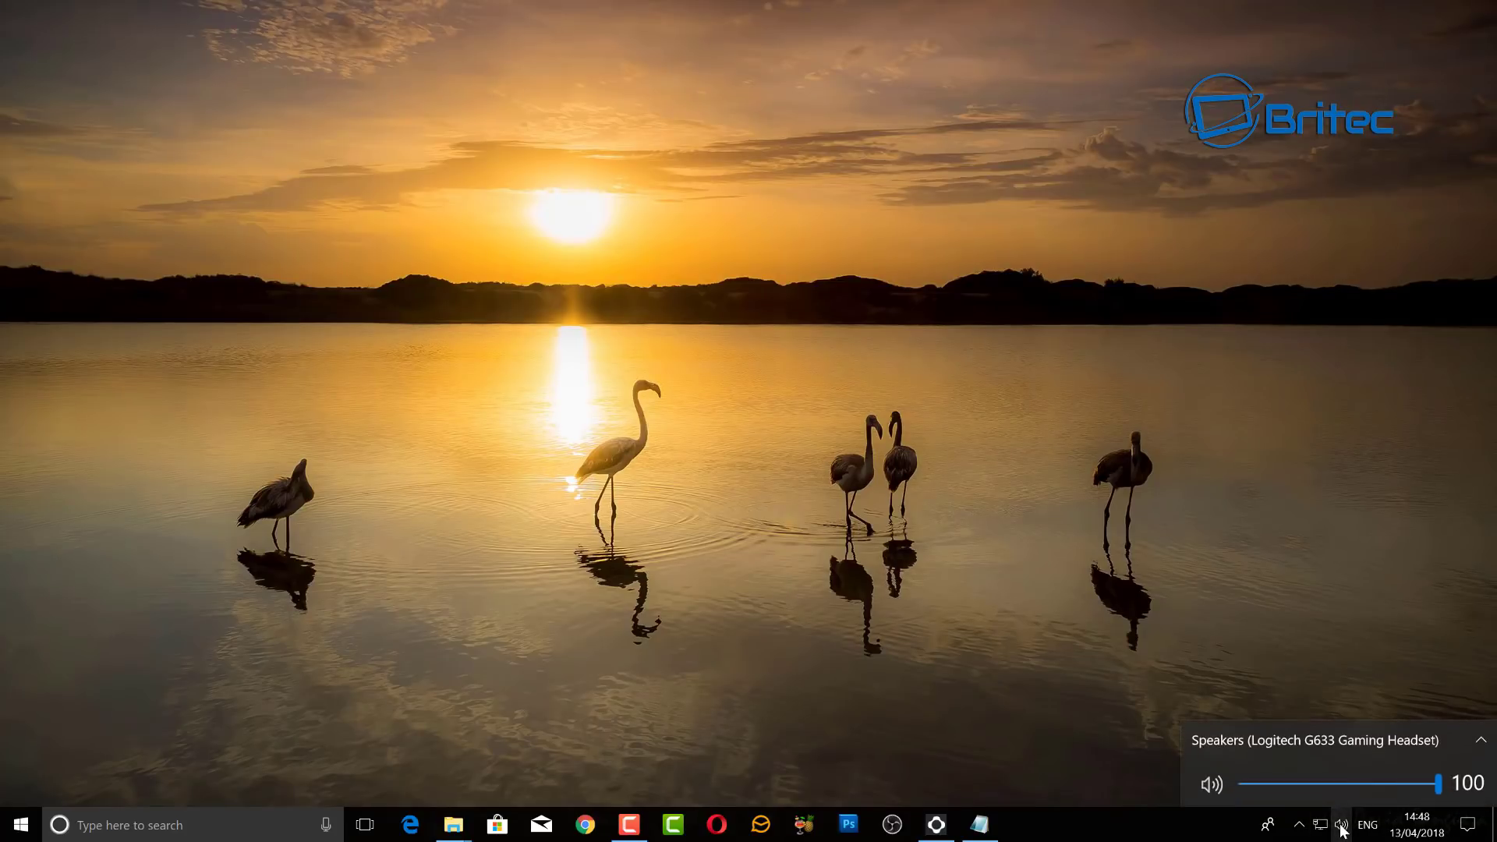
right_click(1342, 827)
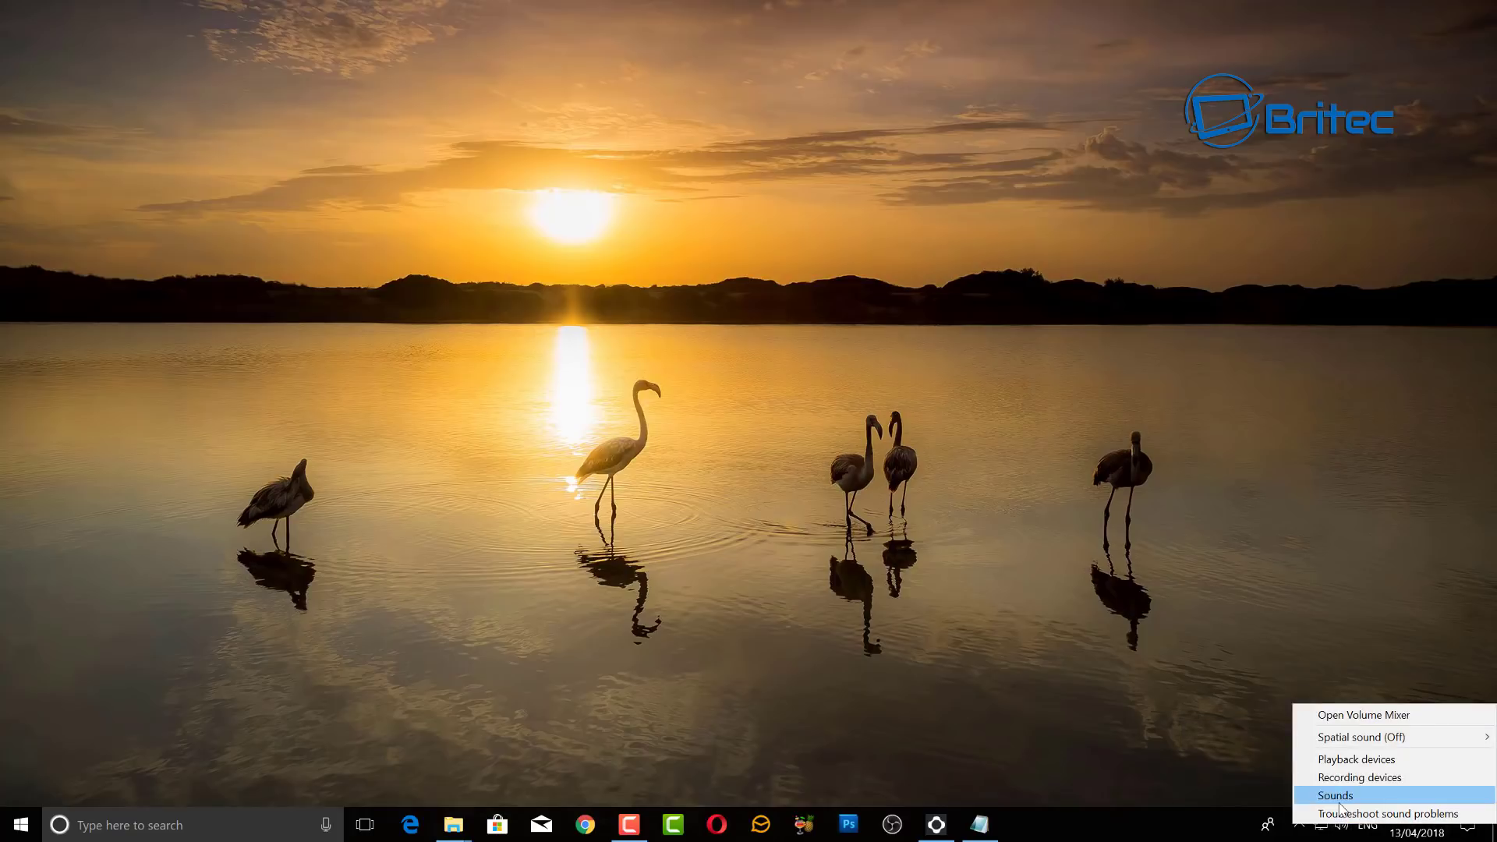
left_click(1339, 799)
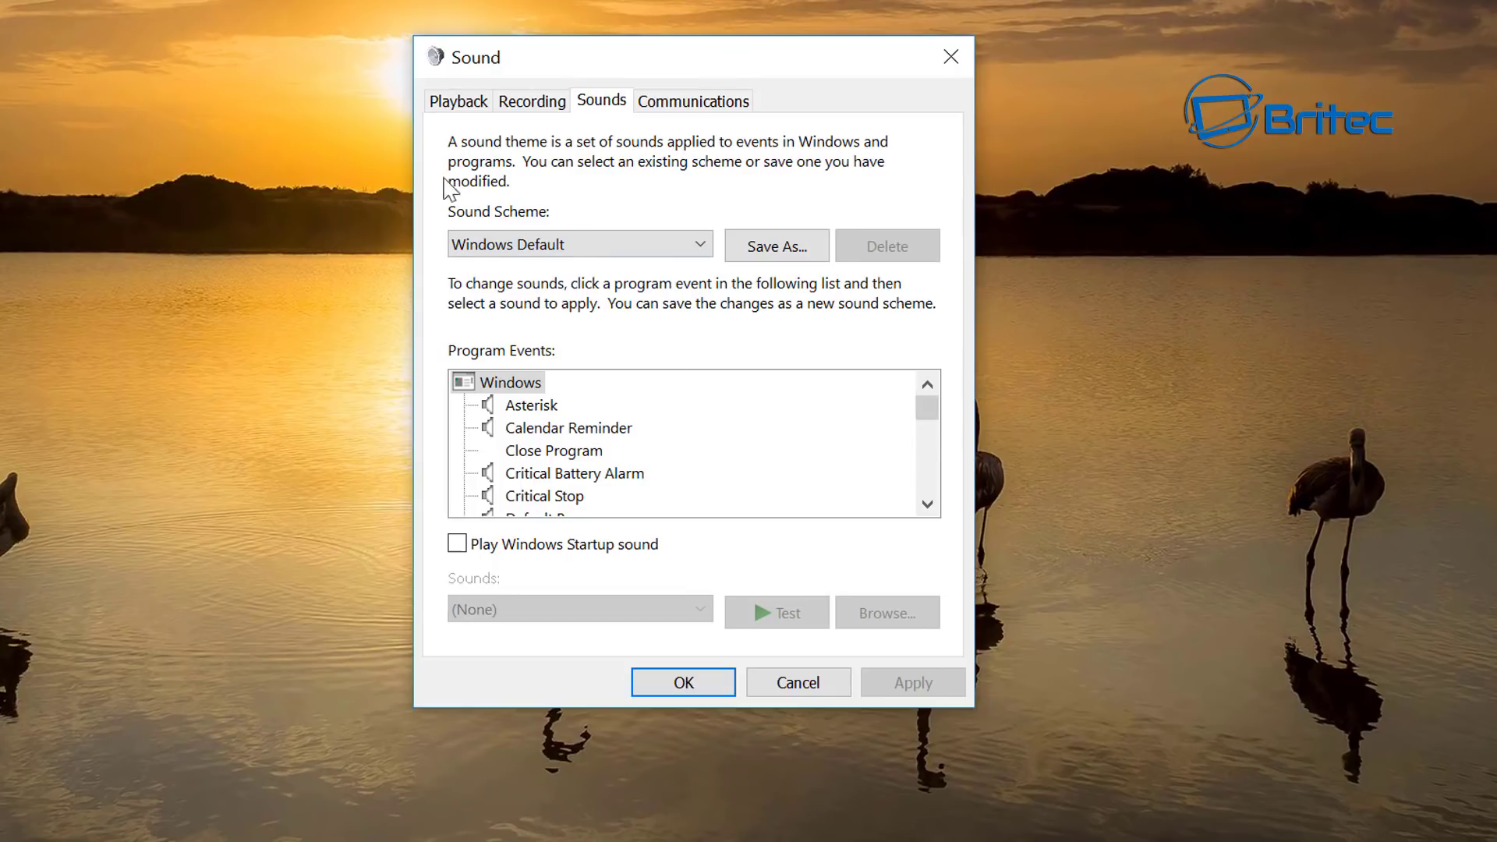
left_click(517, 151)
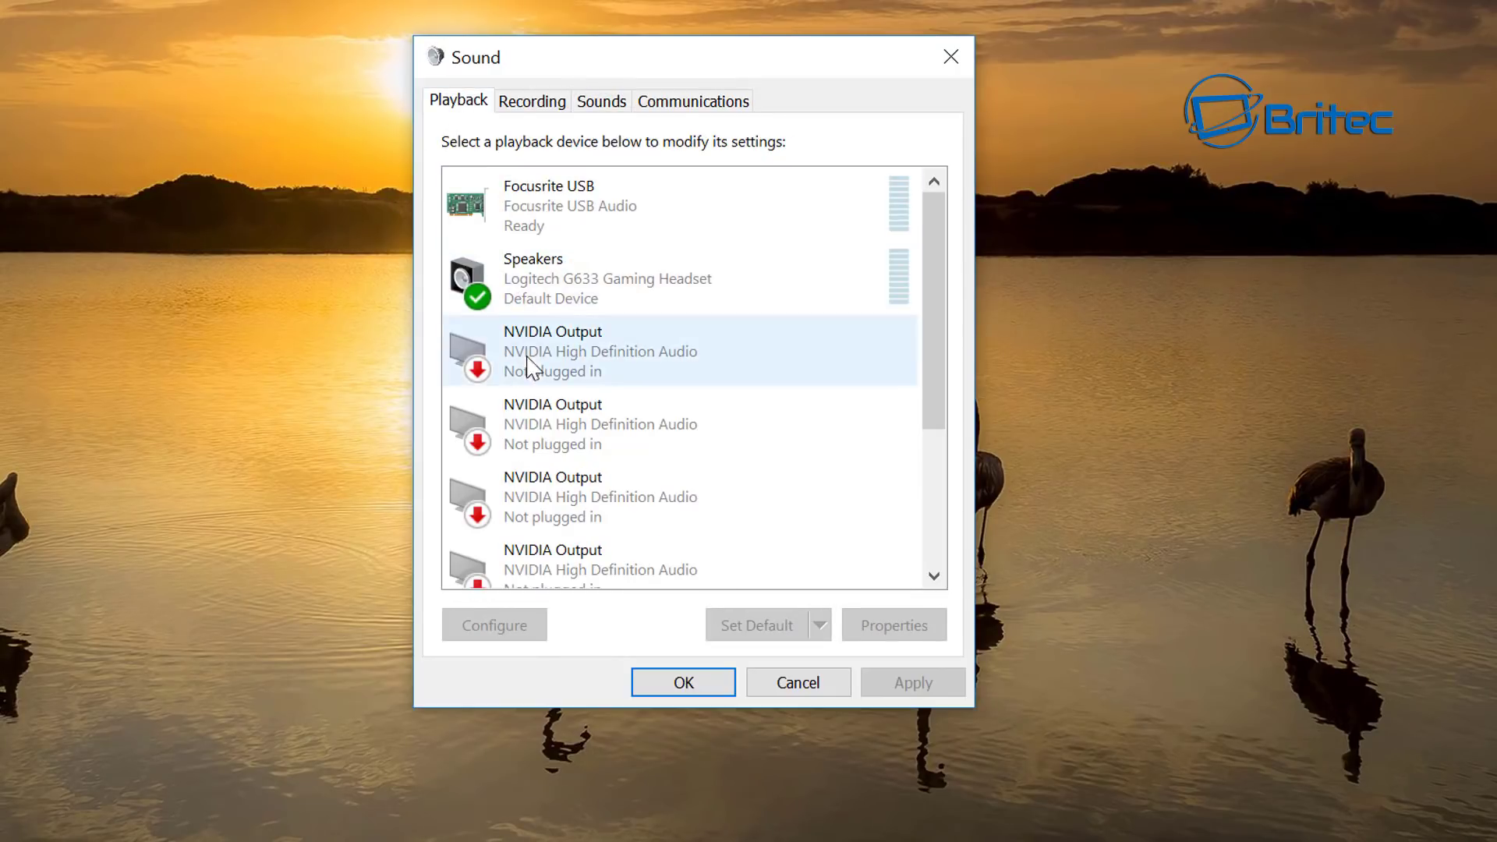
left_click(608, 283)
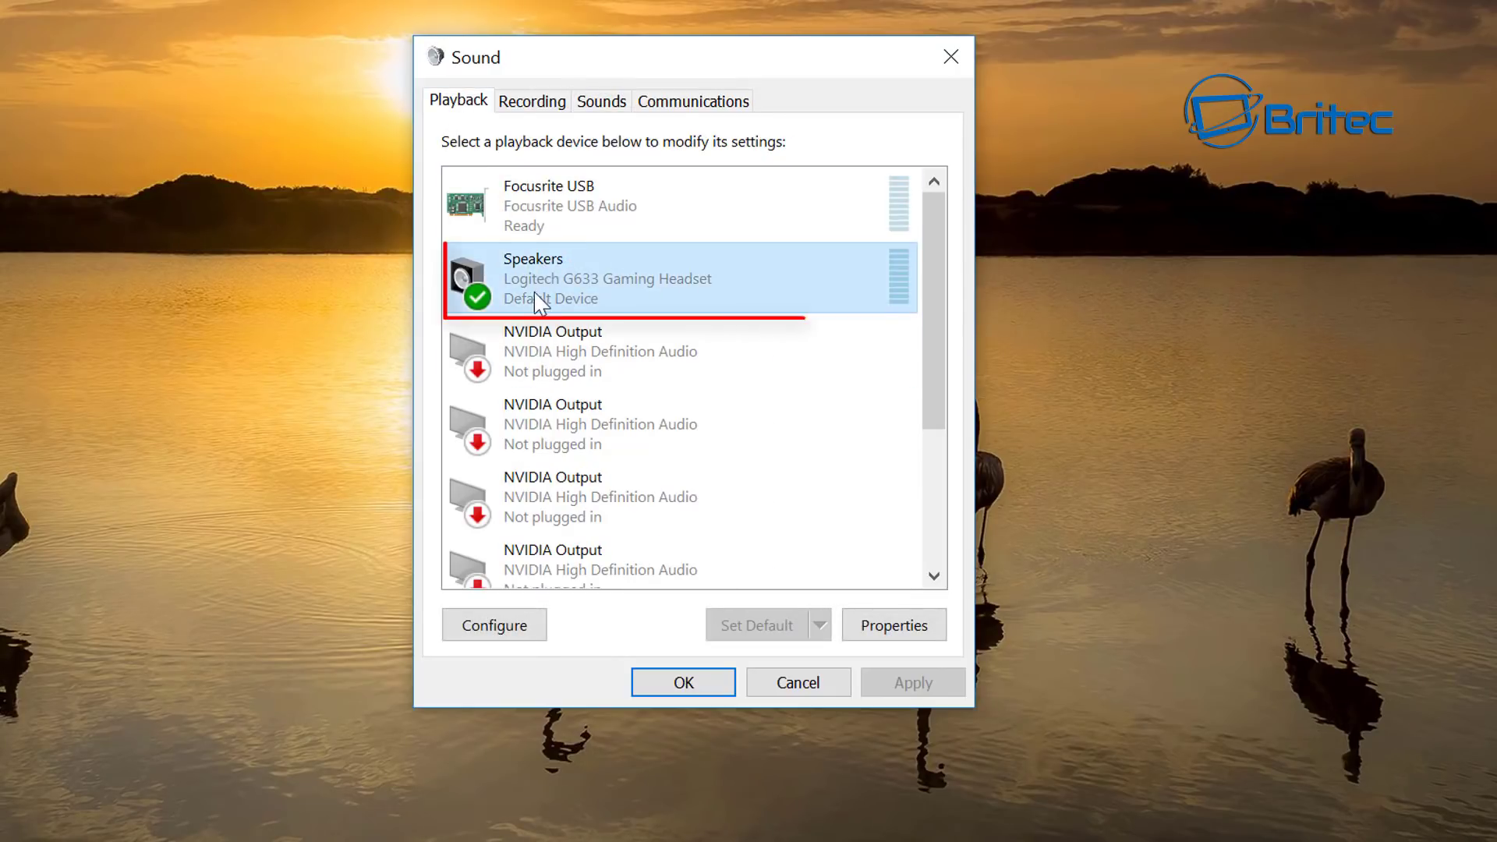
left_click(532, 101)
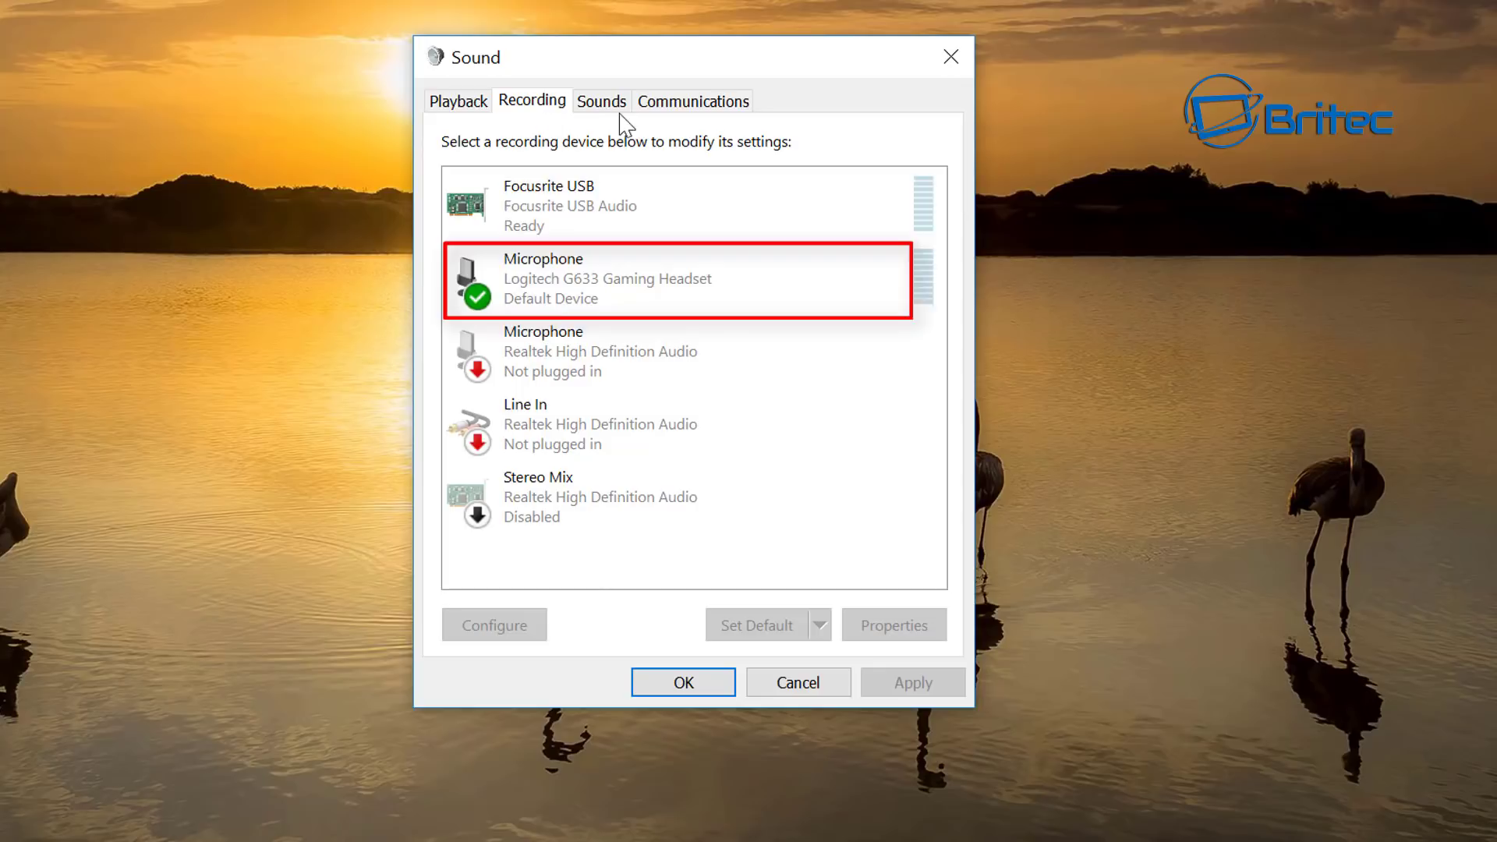
left_click(550, 291)
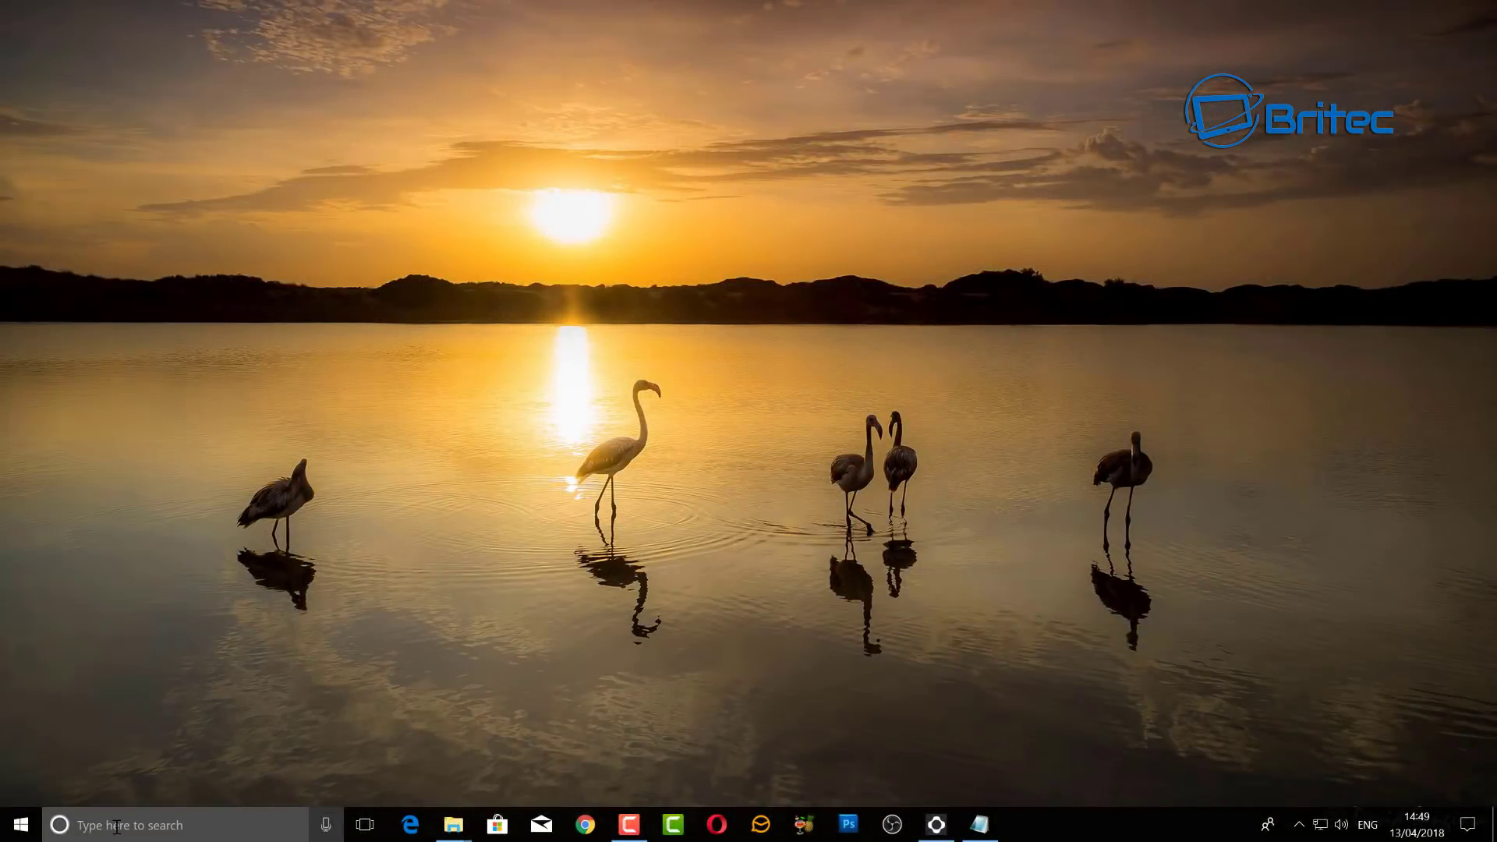
Search Windows for %appdata% and open the matching file folder.
left_click(116, 826)
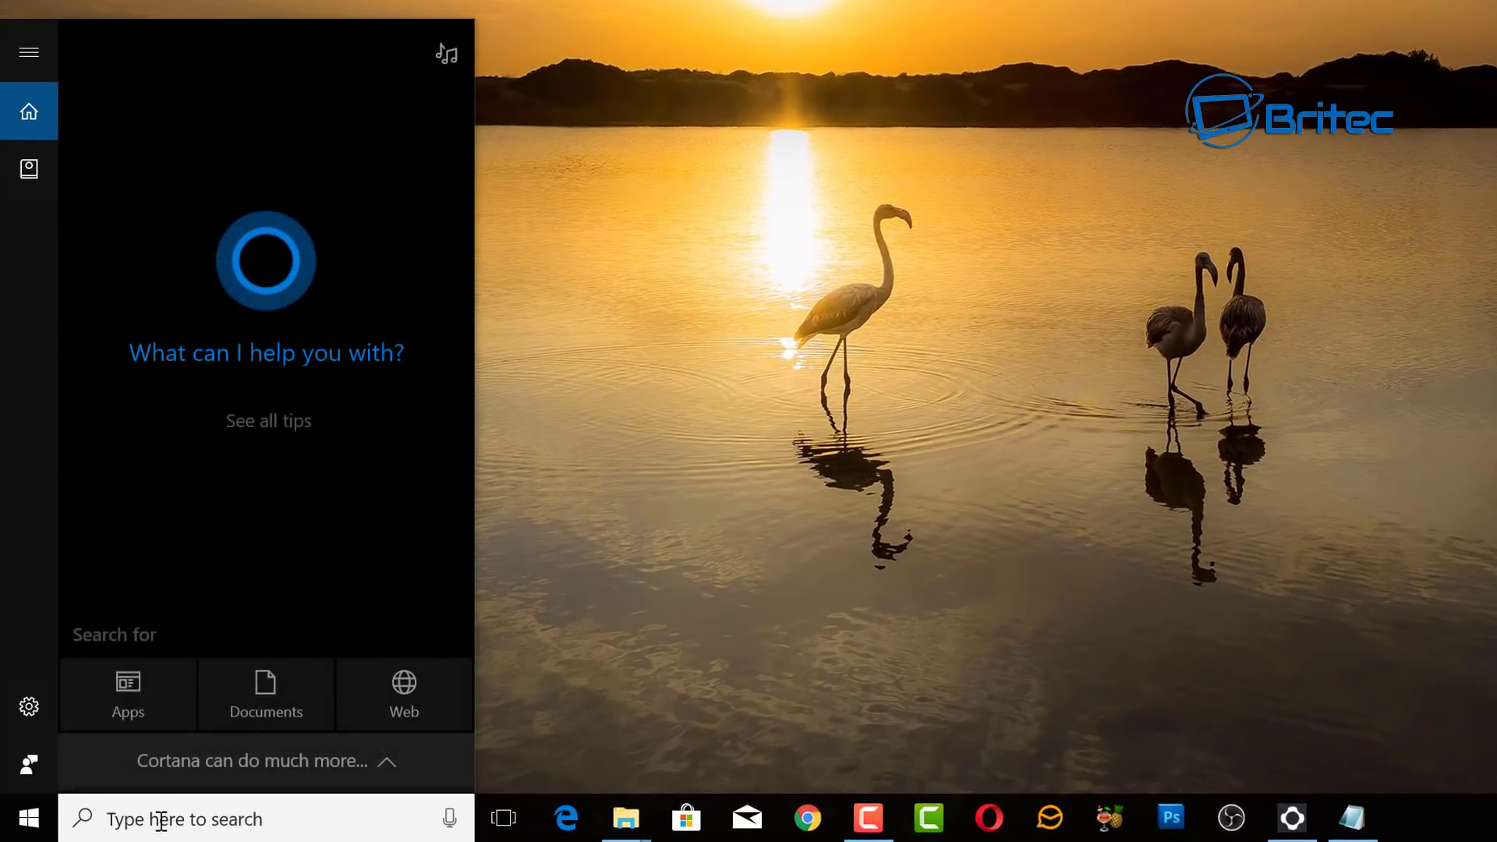
type("%app")
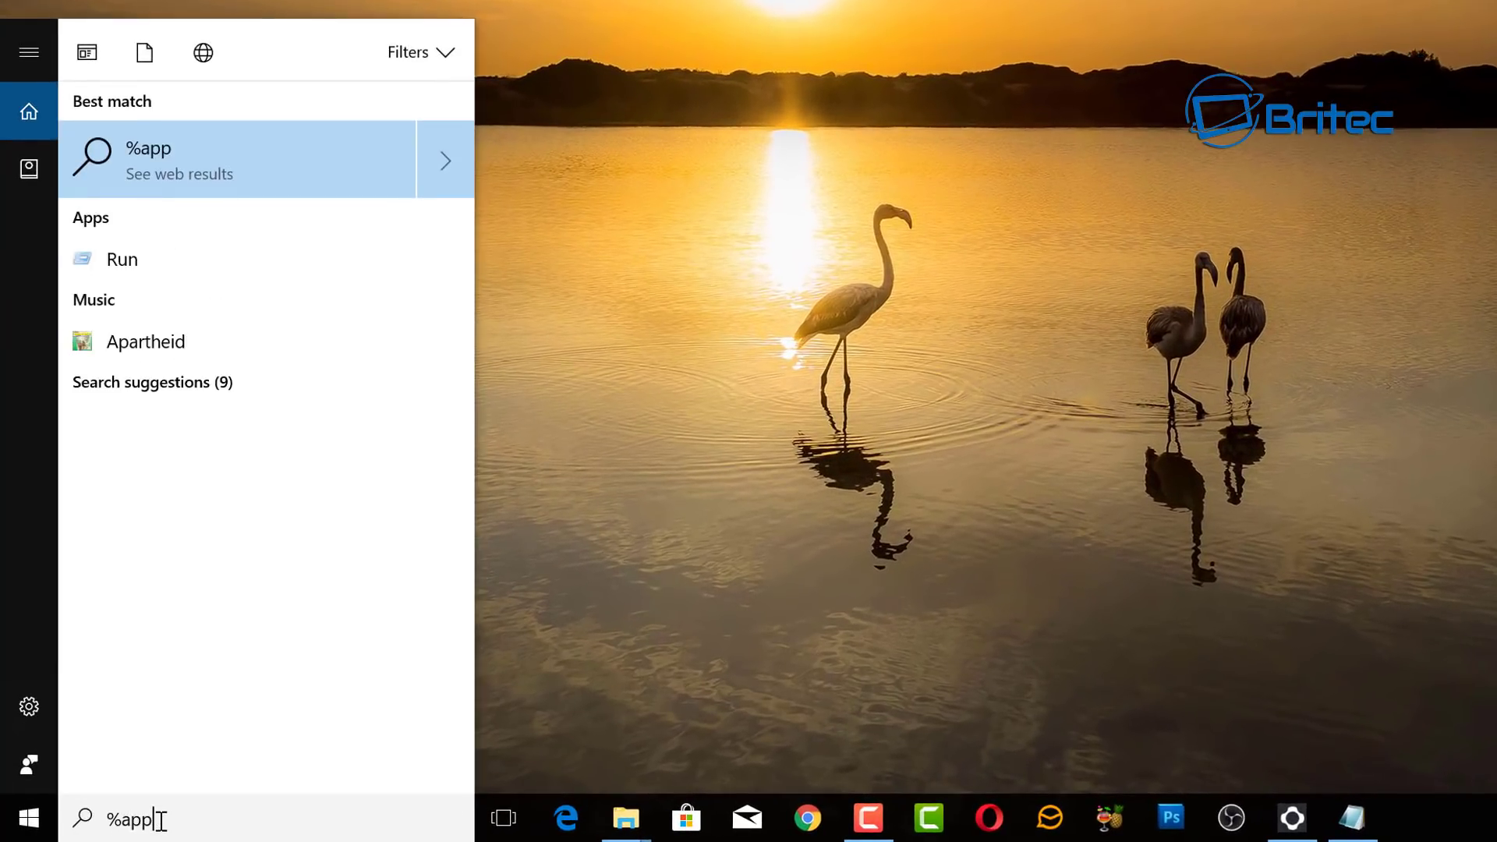
type("data")
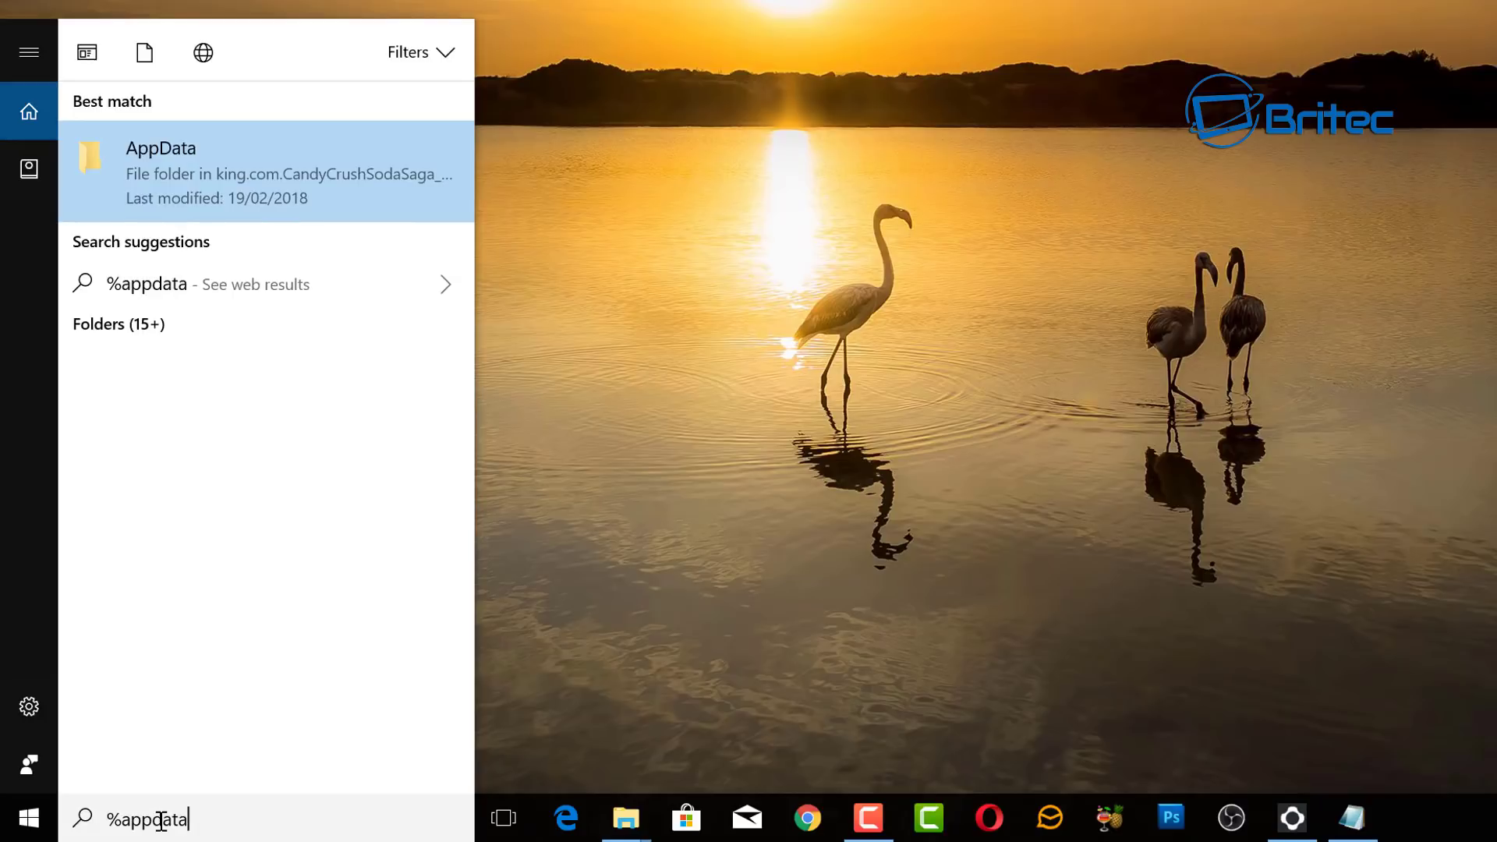
type("%")
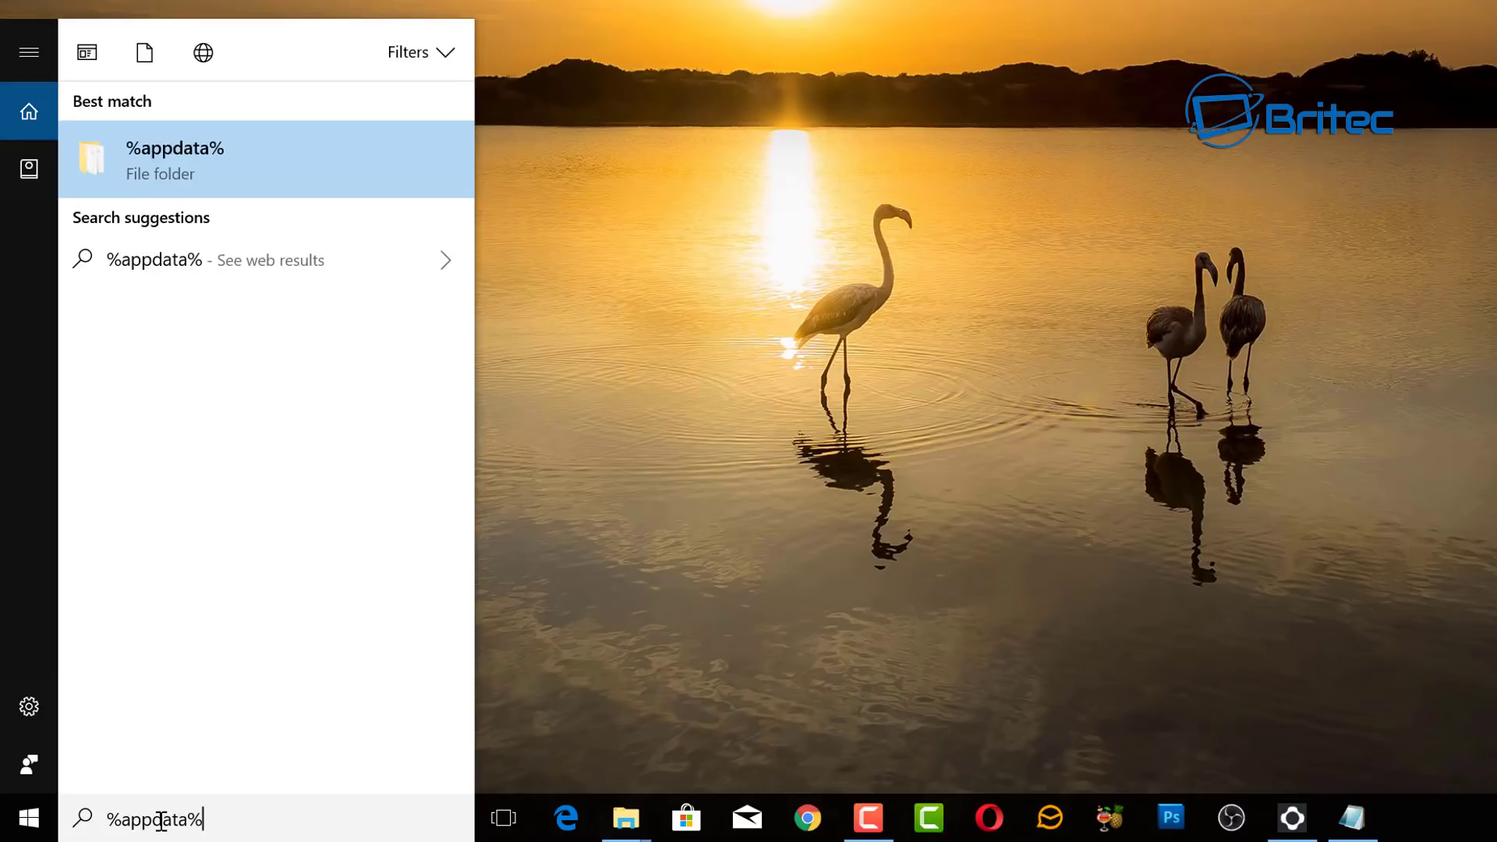
left_click(162, 173)
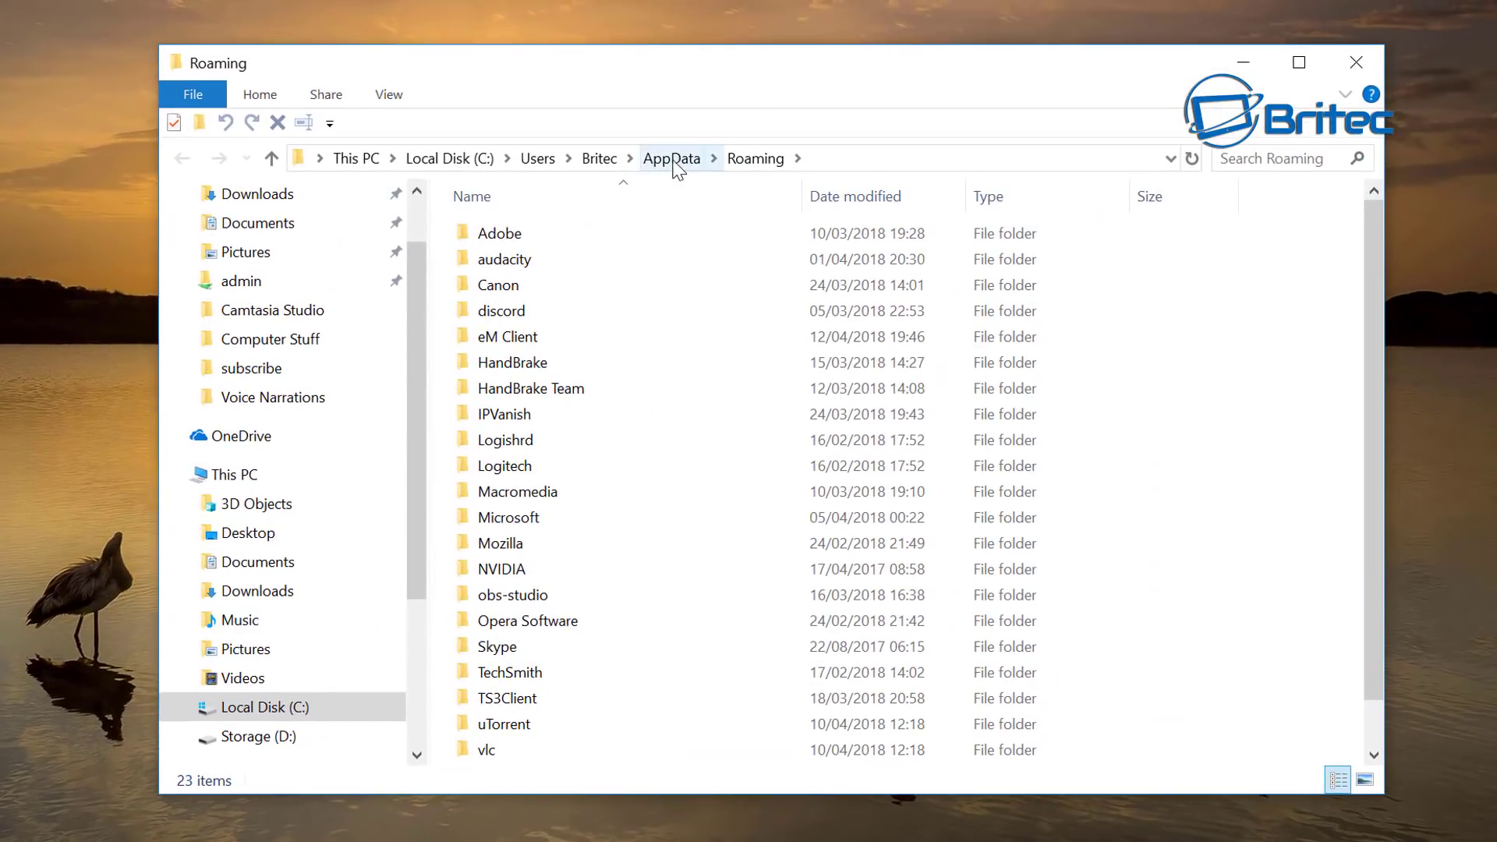
Go up to the AppData folder and open the TslGame folder inside Local.
left_click(672, 159)
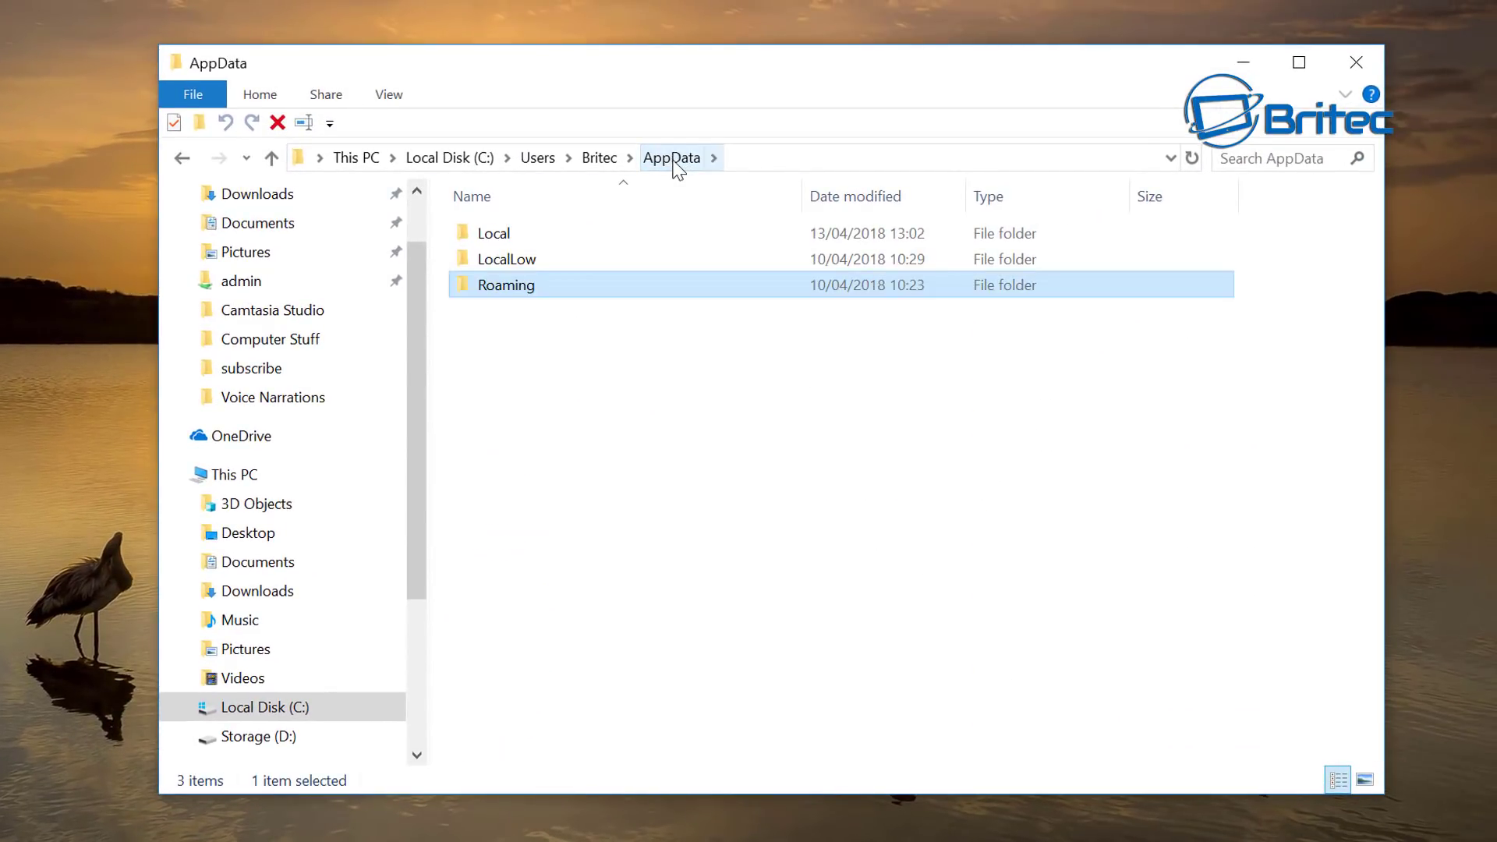
left_click(537, 237)
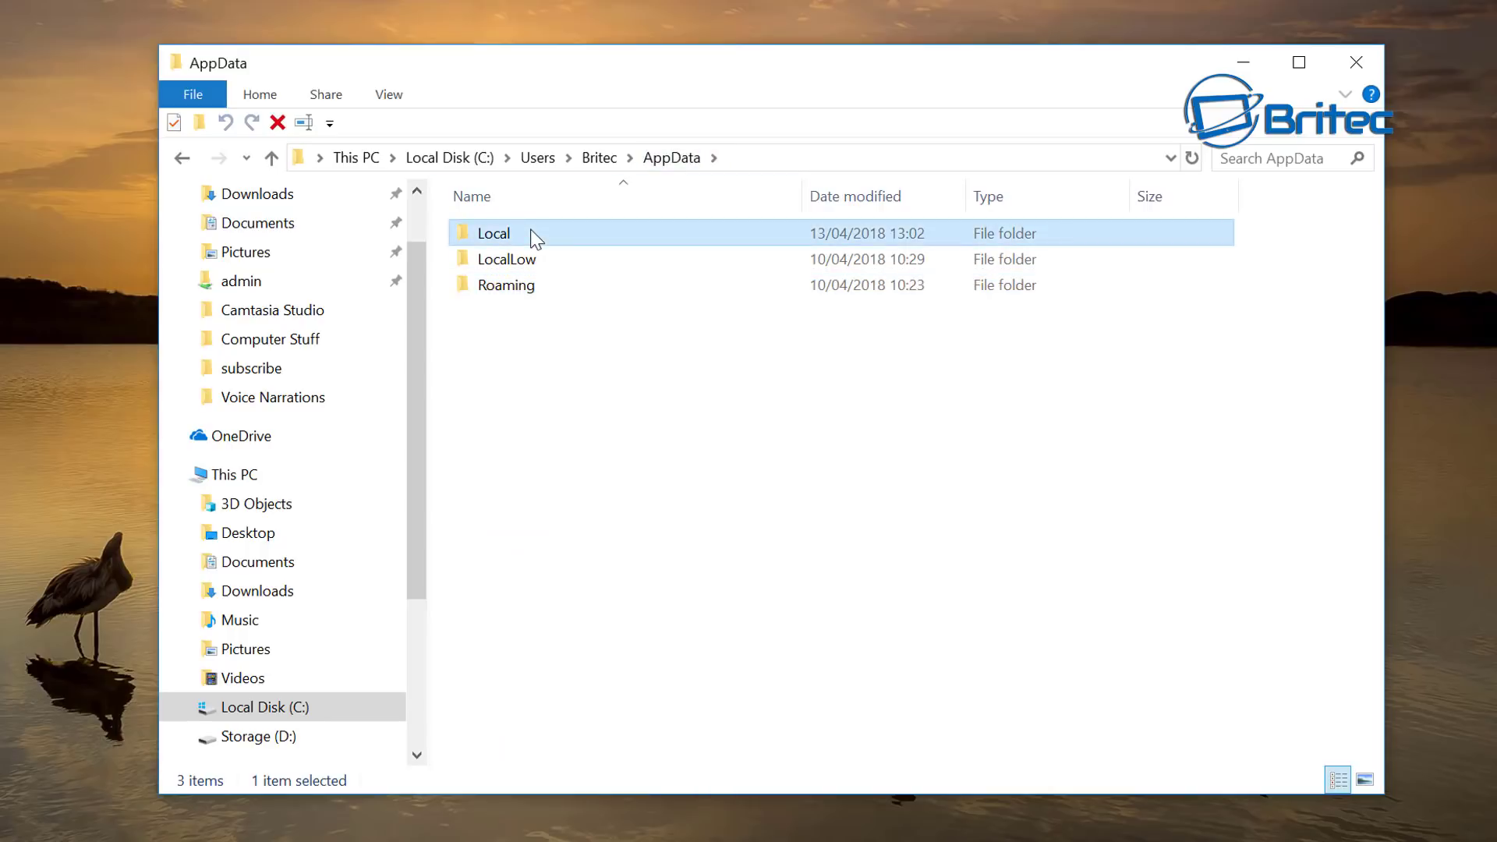
double_click(536, 236)
scroll(610, 456, "down", 5)
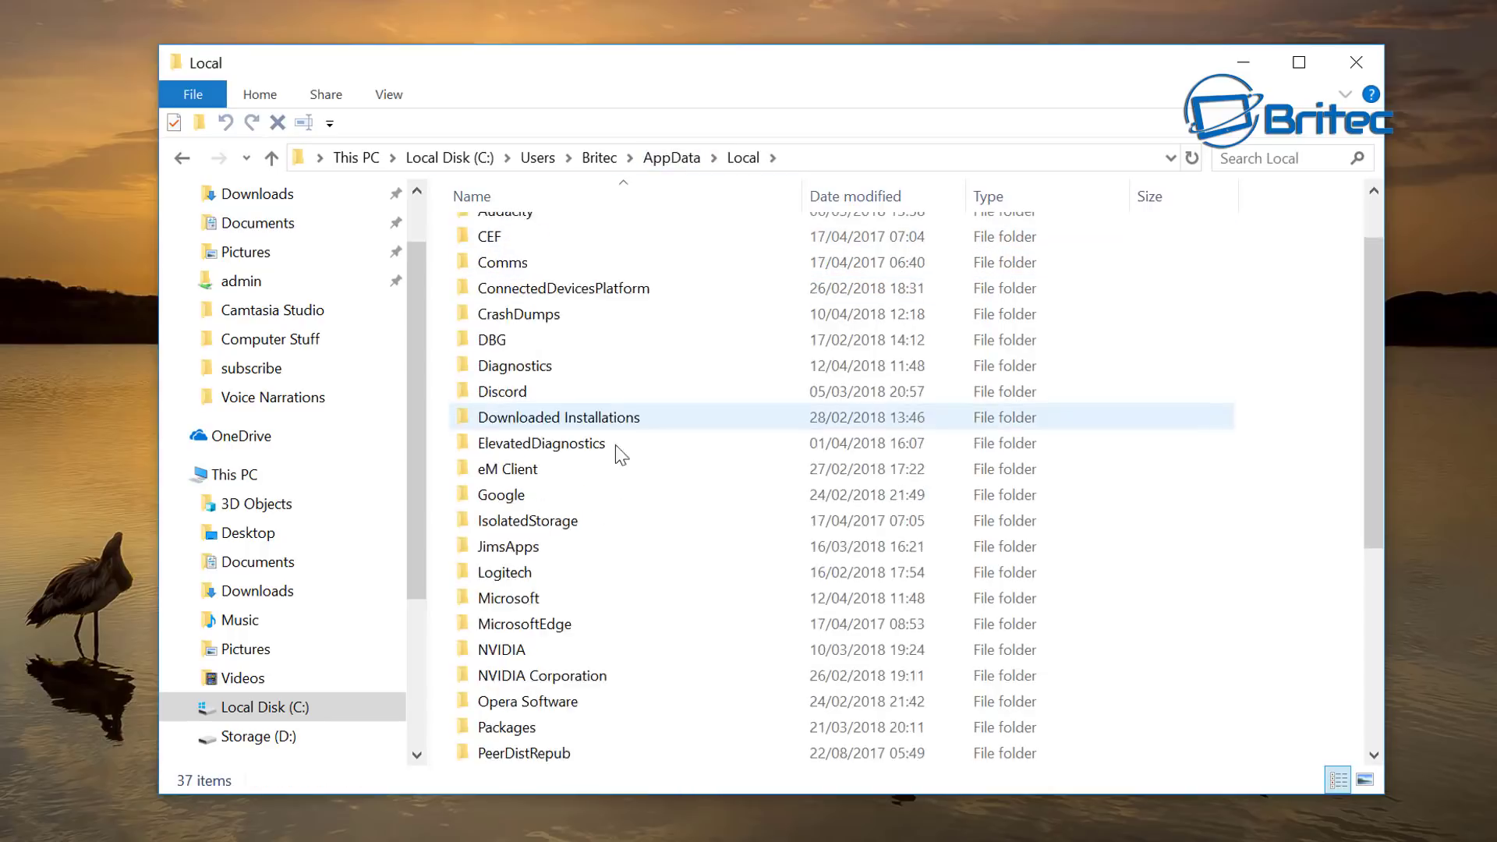
scroll(603, 512, "down", 2)
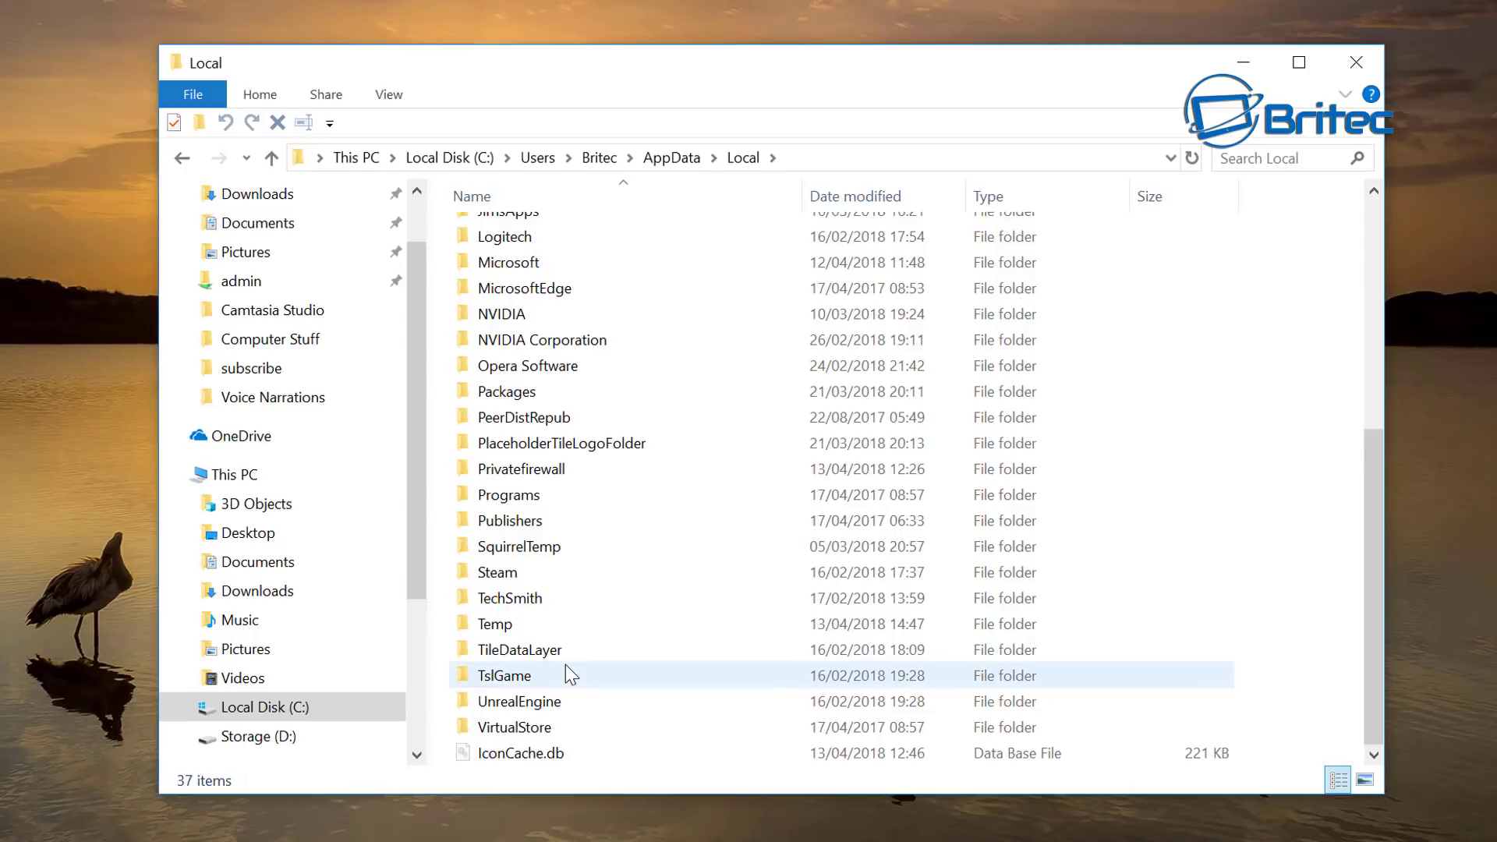
mouse_move(488, 682)
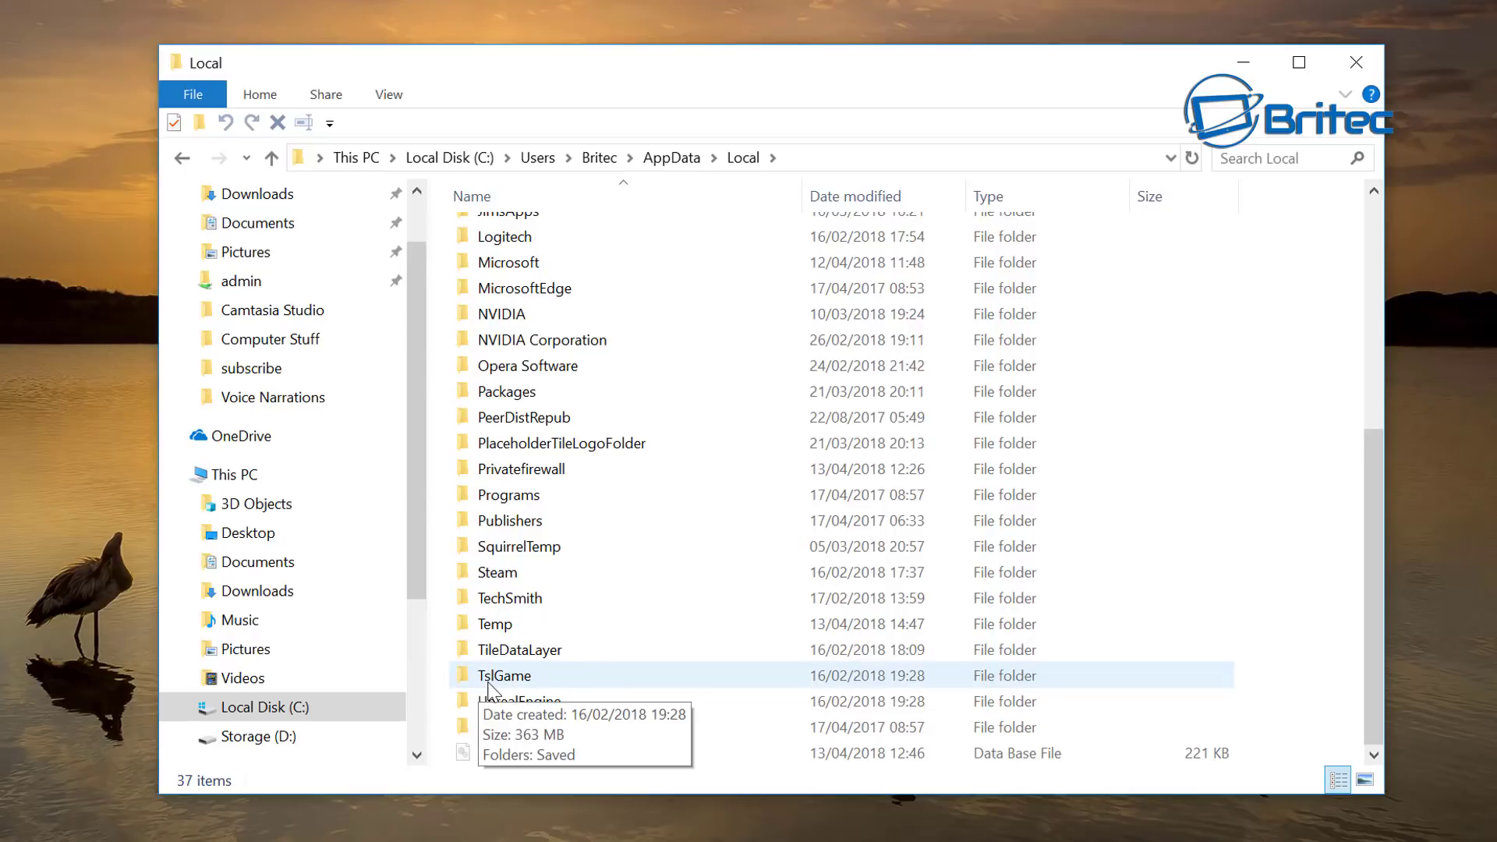
double_click(503, 678)
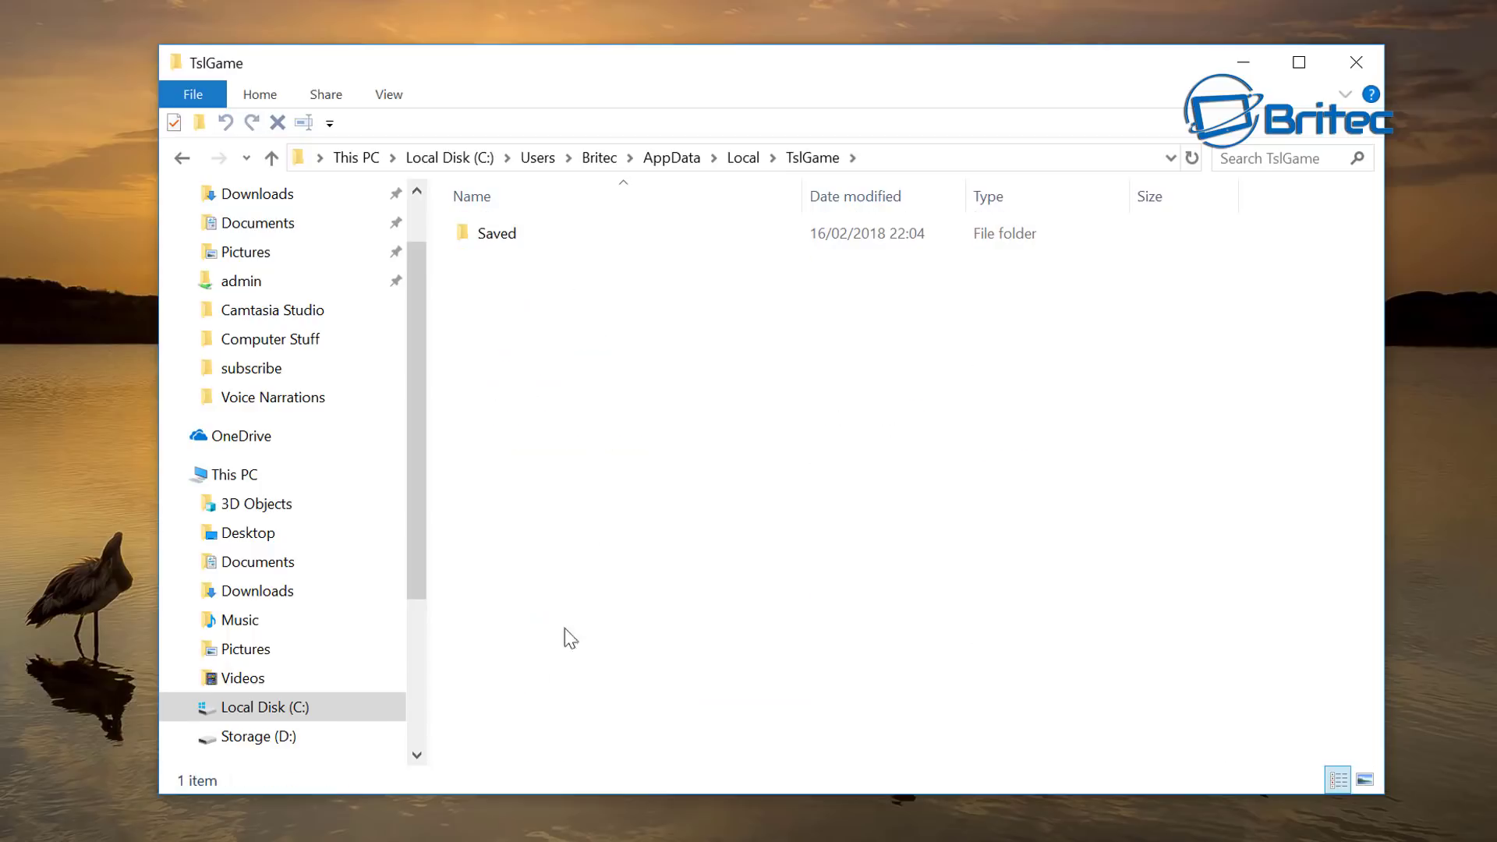
Go to Saved > Config > WindowsNoEditor and open GameUserSettings.ini in Notepad.
double_click(500, 243)
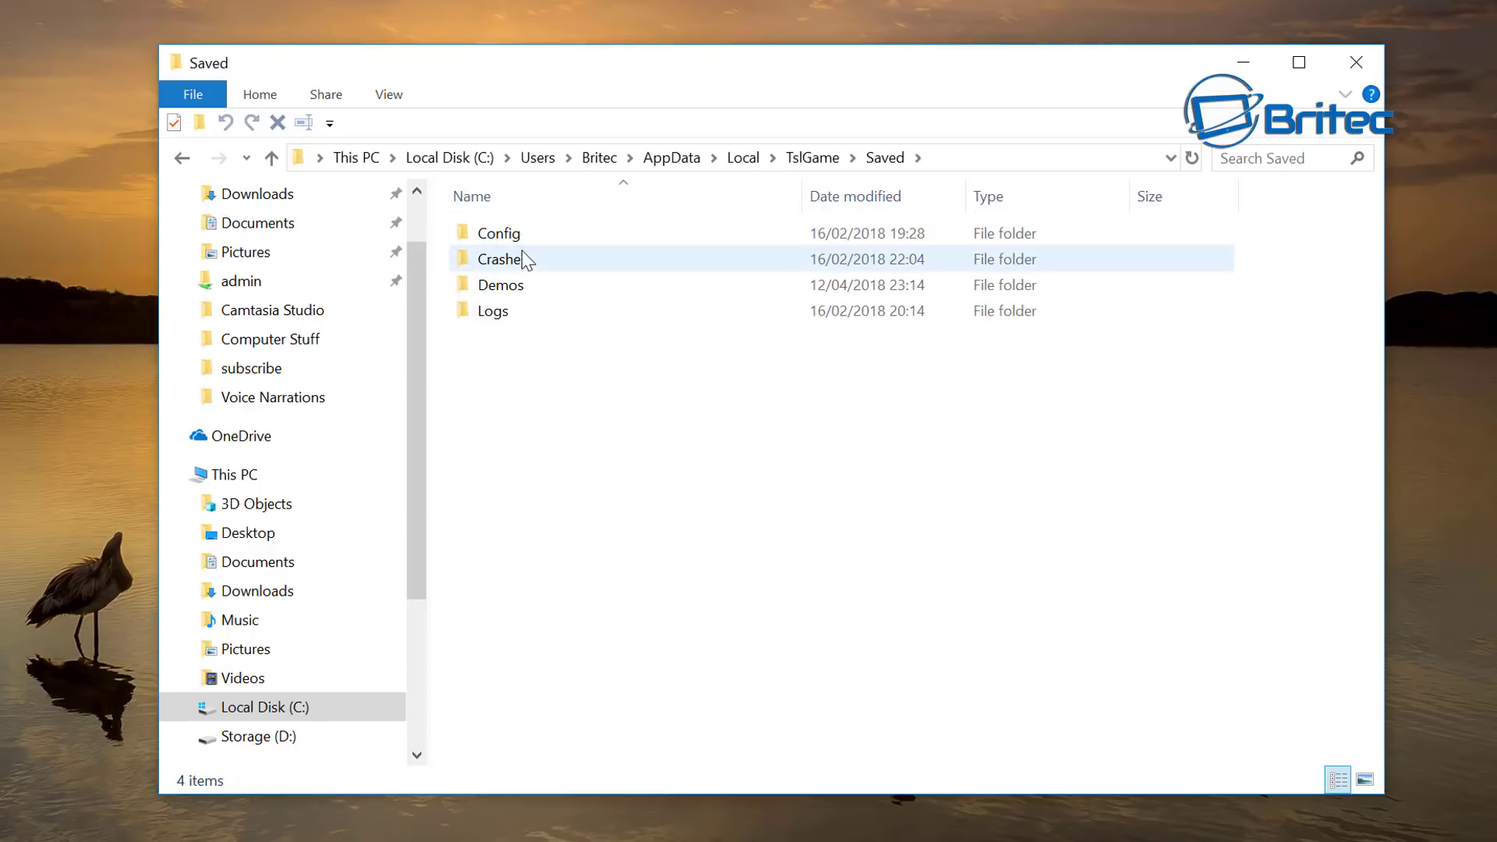
double_click(538, 243)
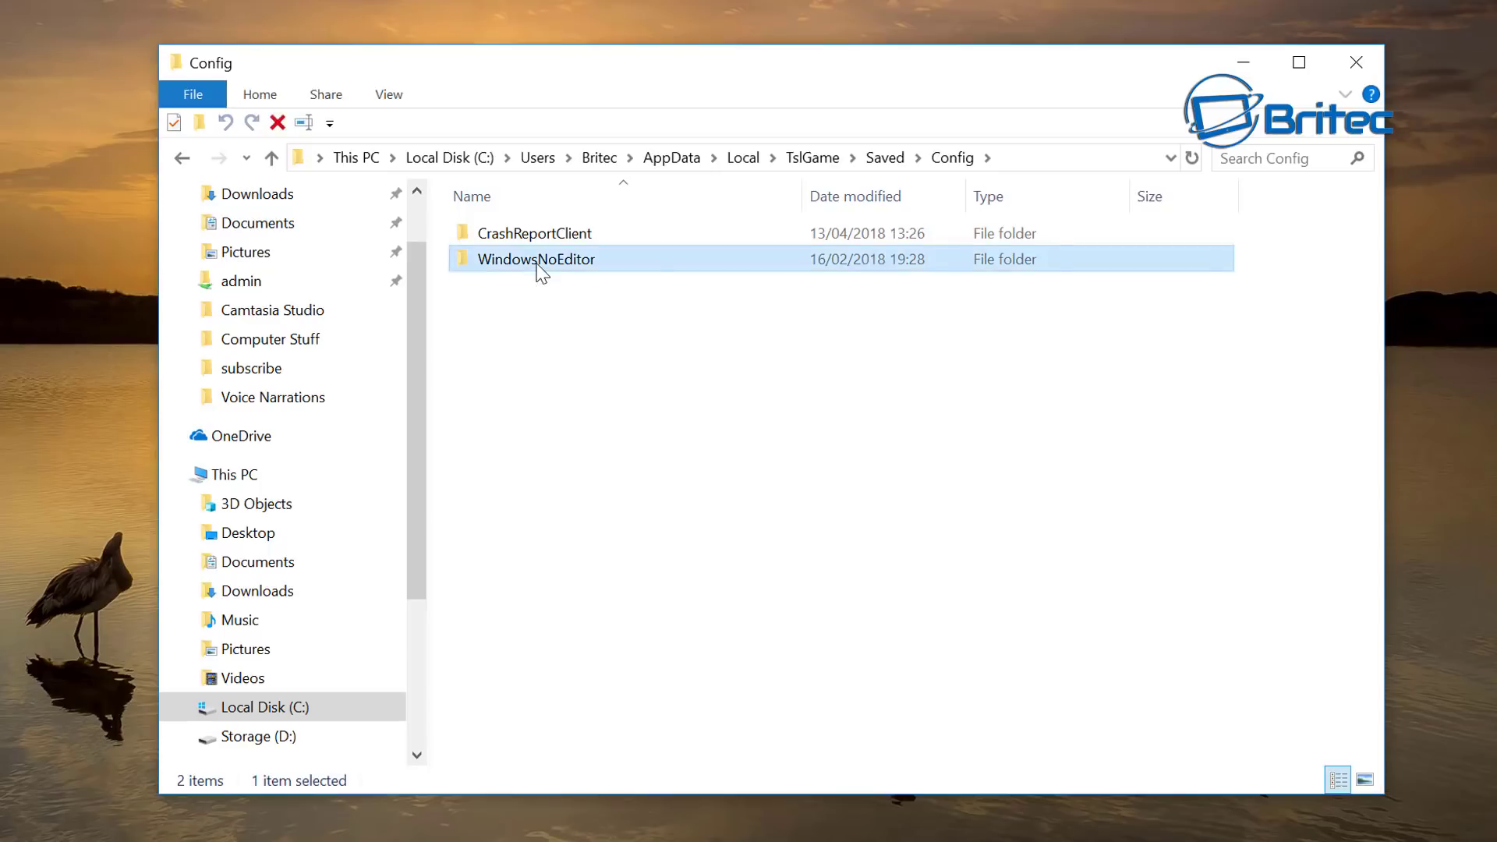
double_click(538, 262)
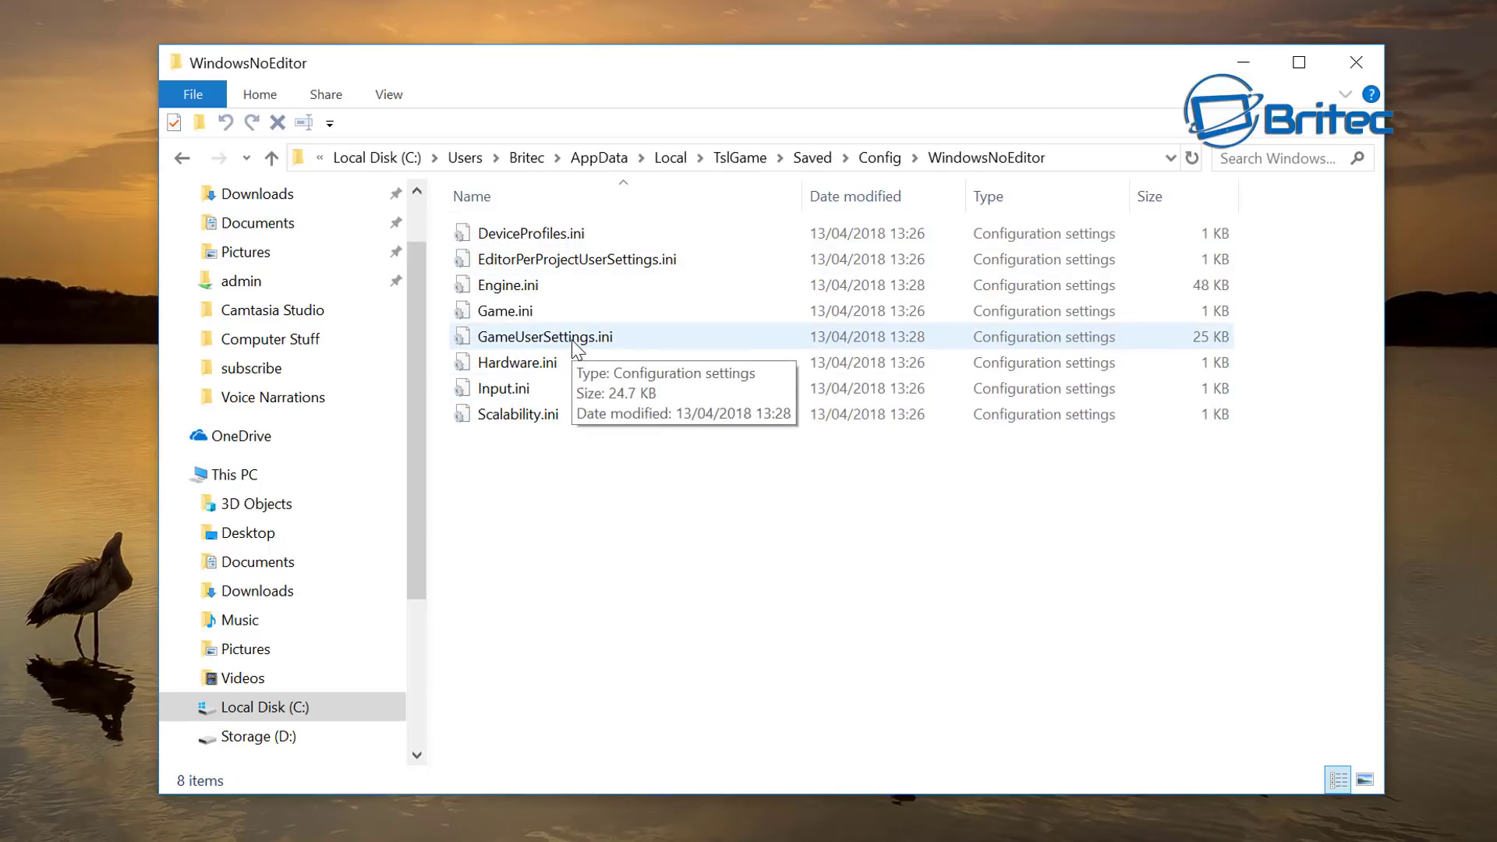
double_click(561, 338)
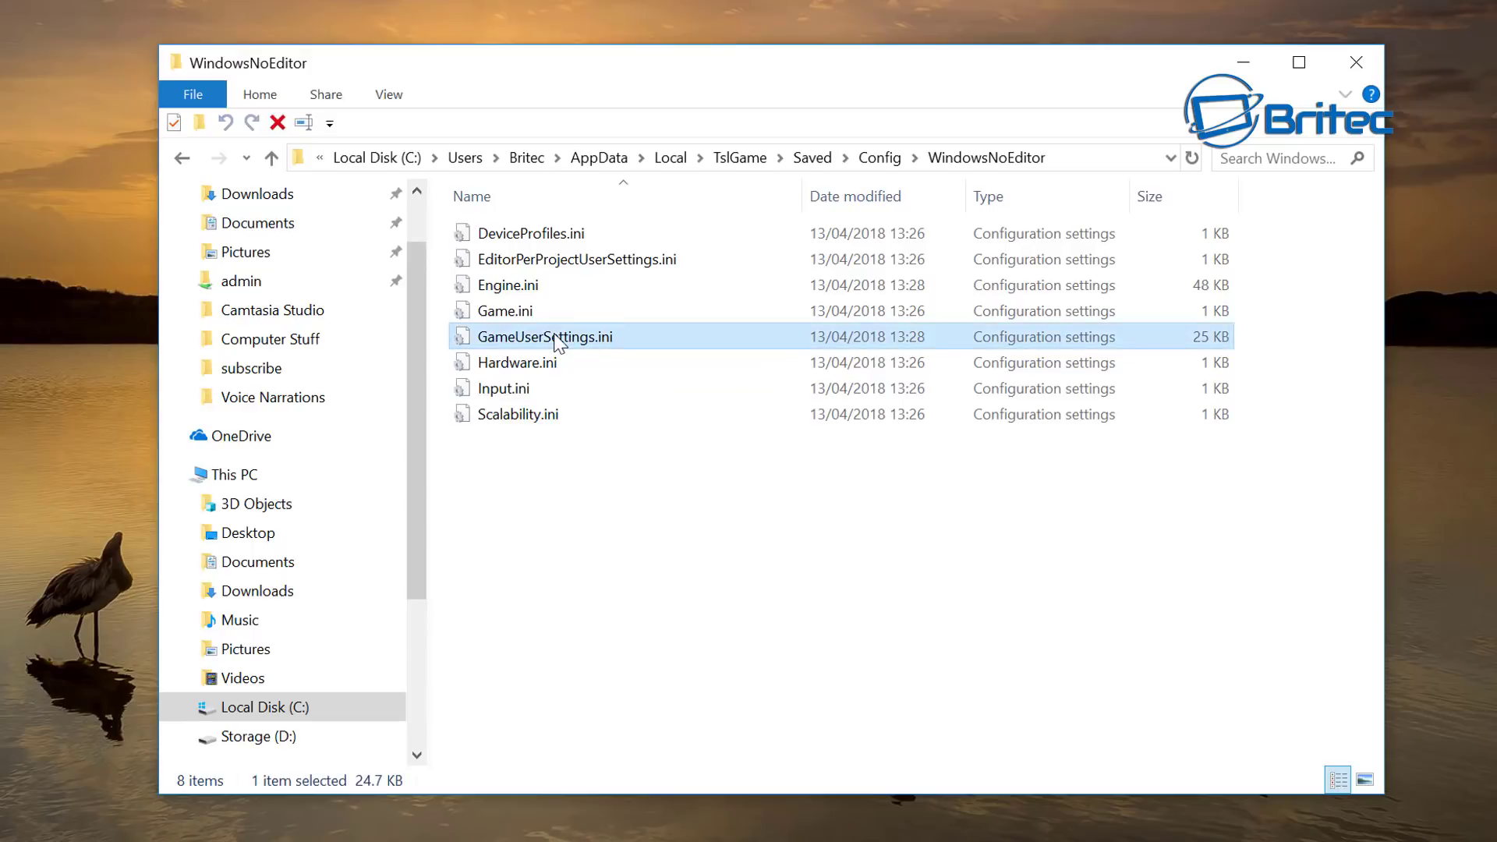
left_click_drag(829, 225, 686, 103)
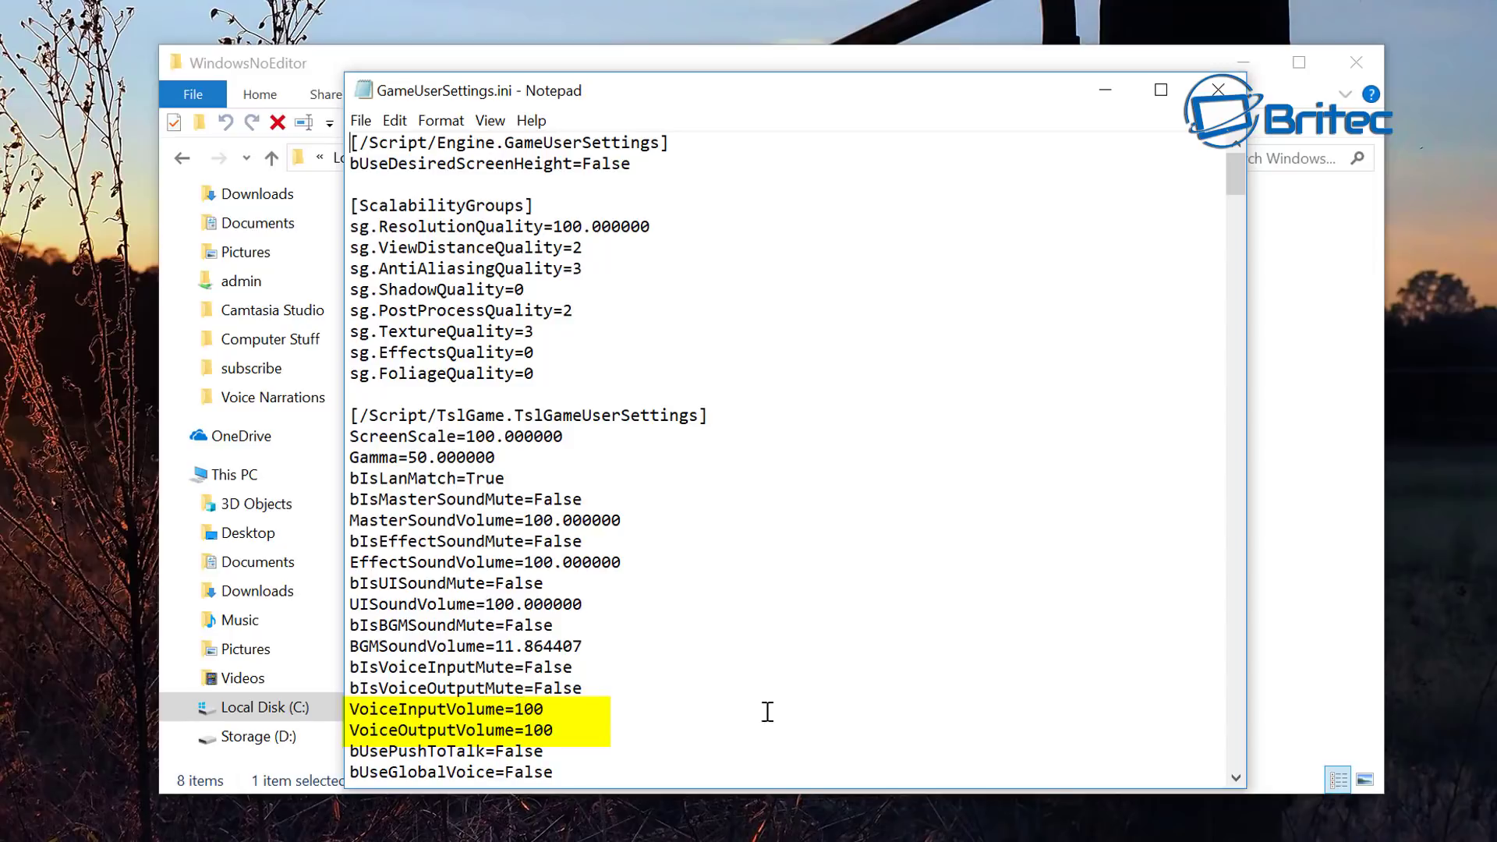
Examine the bUsePushToTalk, bUseGlobalVoice, bIsVoiceInputMute and bIsVoiceOutputMute lines in GameUserSettings.ini.
scroll(1238, 236, "down", 2)
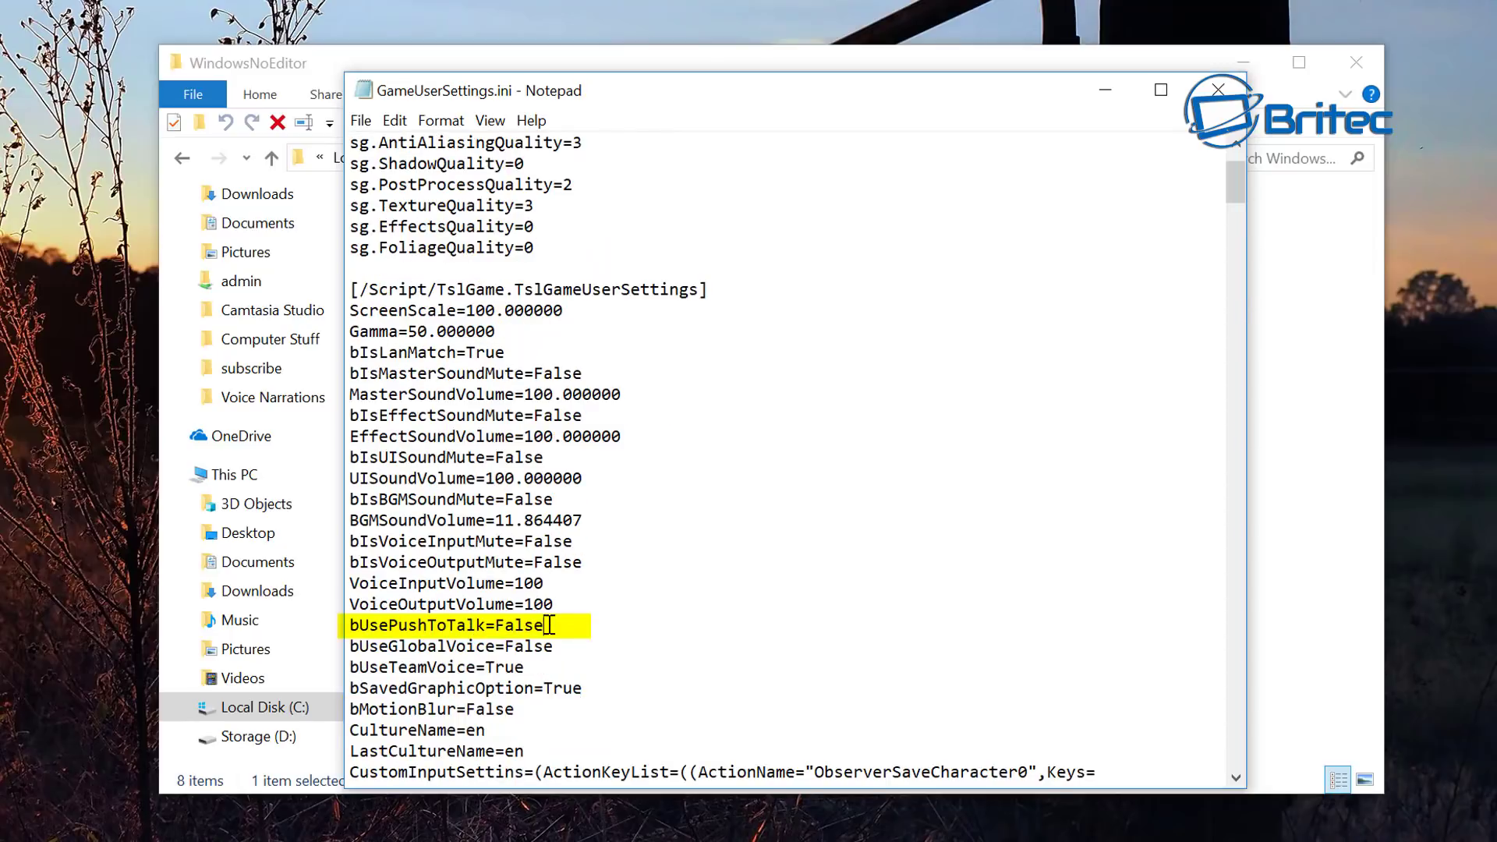
left_click_drag(545, 624, 355, 622)
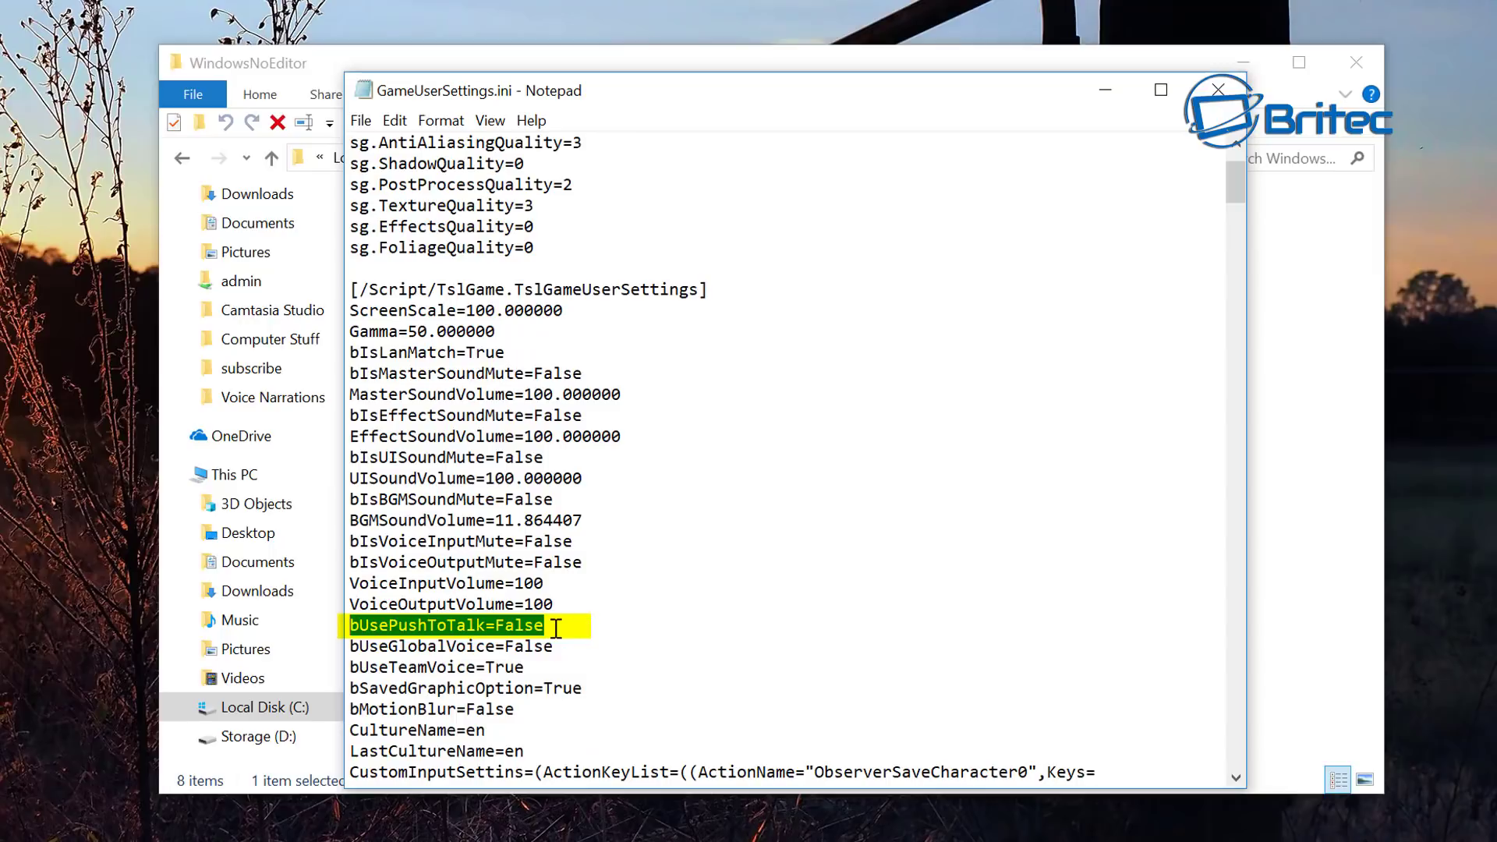
mouse_move(556, 625)
left_mouse_down()
mouse_move(497, 627)
mouse_move(569, 629)
left_mouse_up()
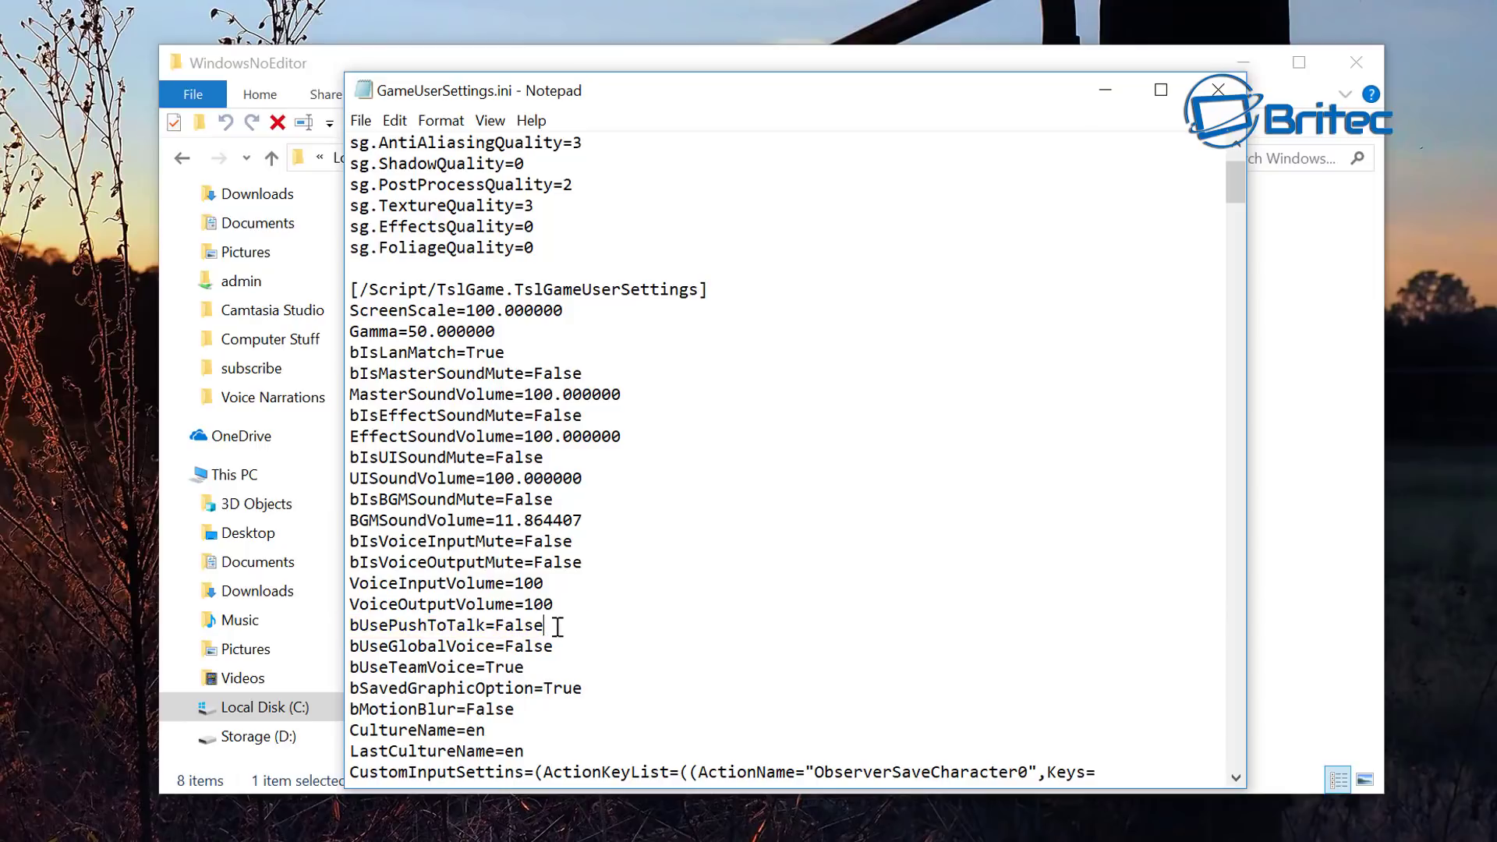
left_click_drag(557, 626, 485, 669)
left_click(606, 634)
left_click(598, 689)
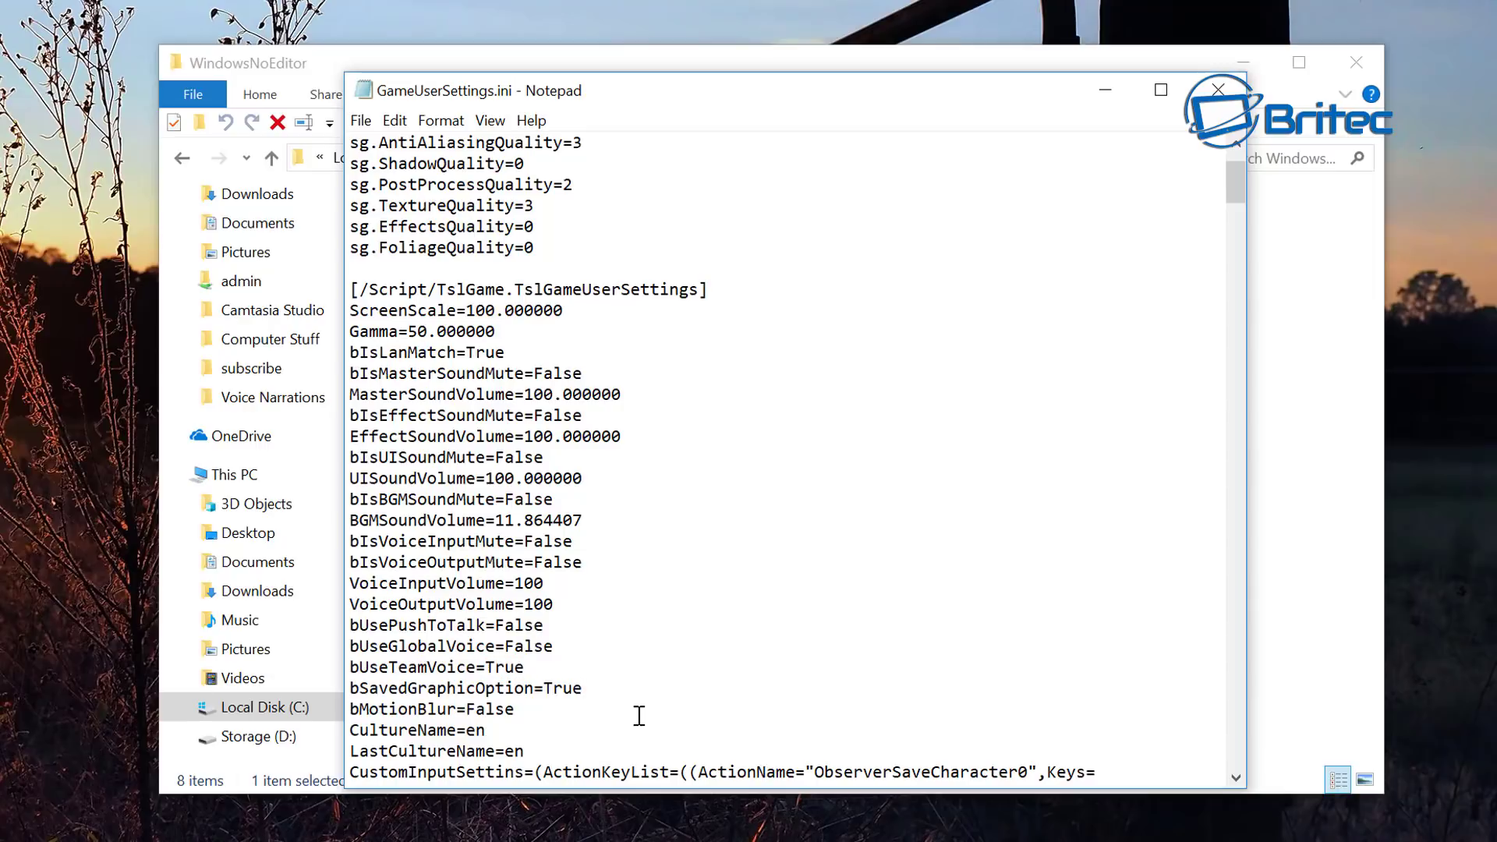
scroll(638, 716, "down", 2)
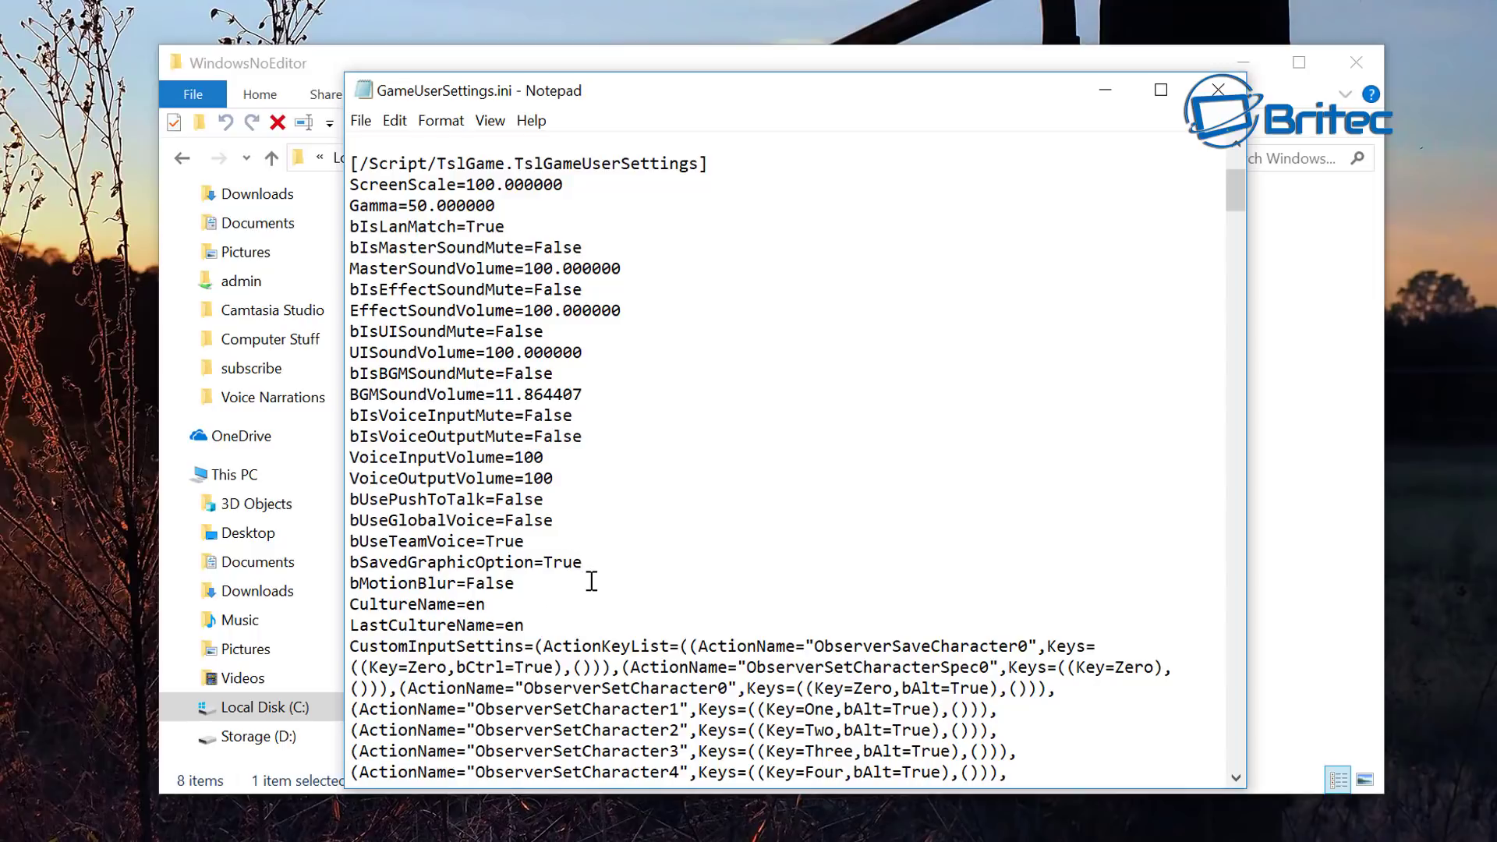
left_click_drag(548, 502, 332, 499)
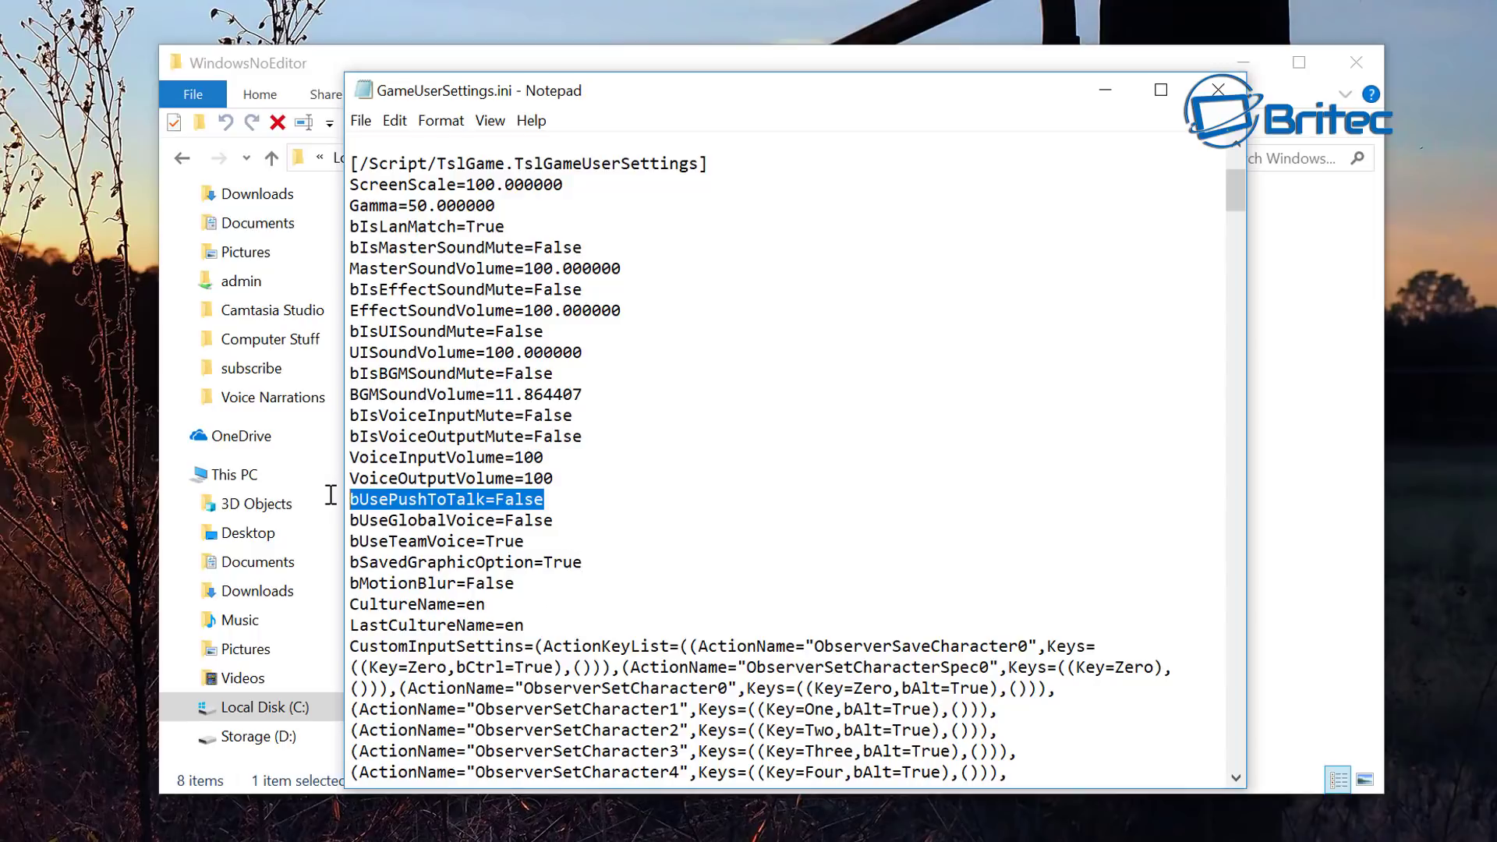
left_click_drag(555, 520, 344, 514)
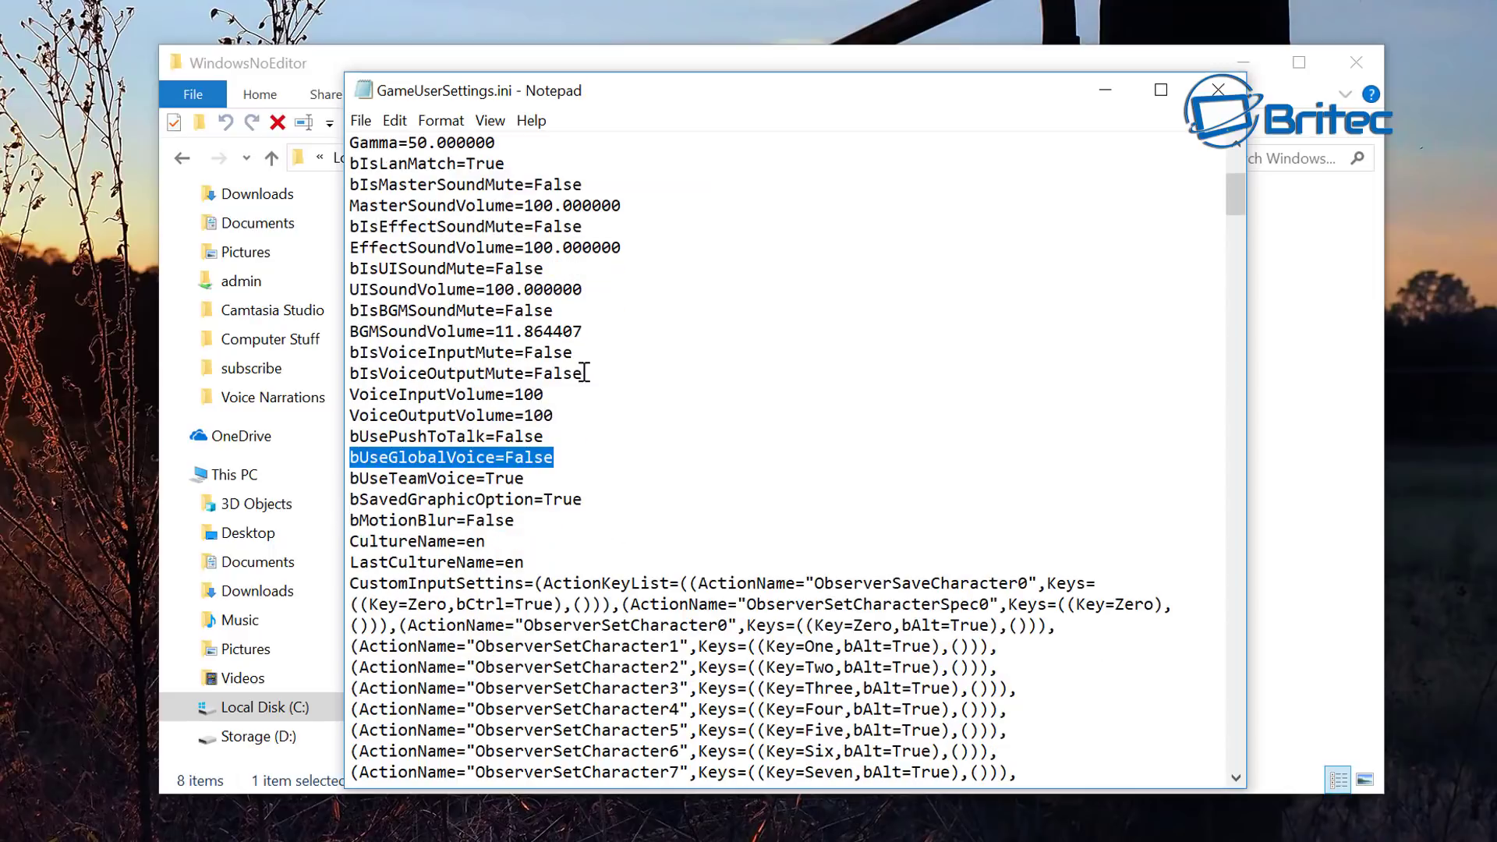
left_click_drag(585, 373, 344, 357)
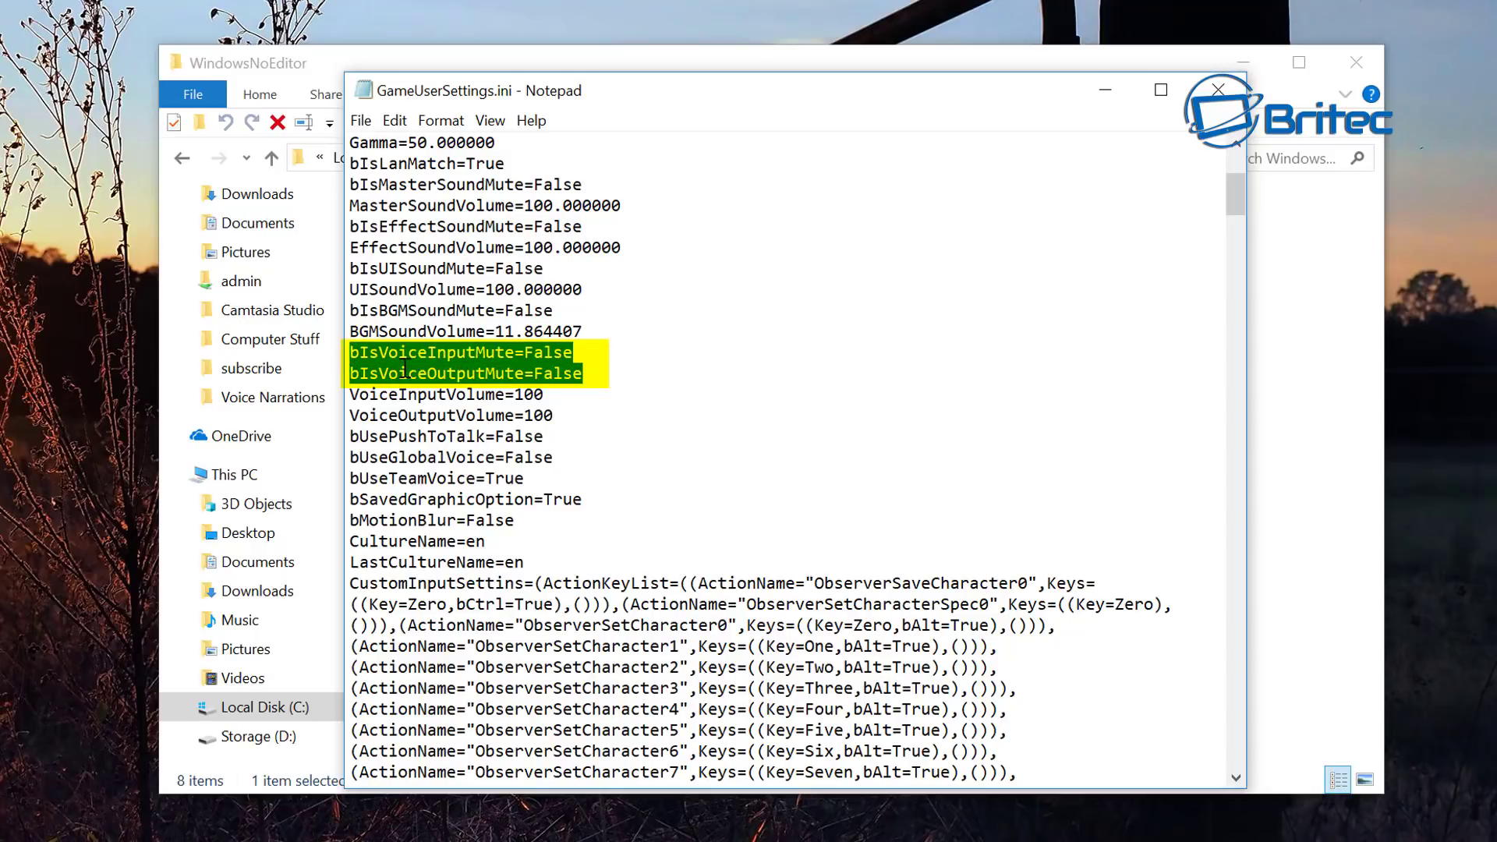
left_click(510, 356)
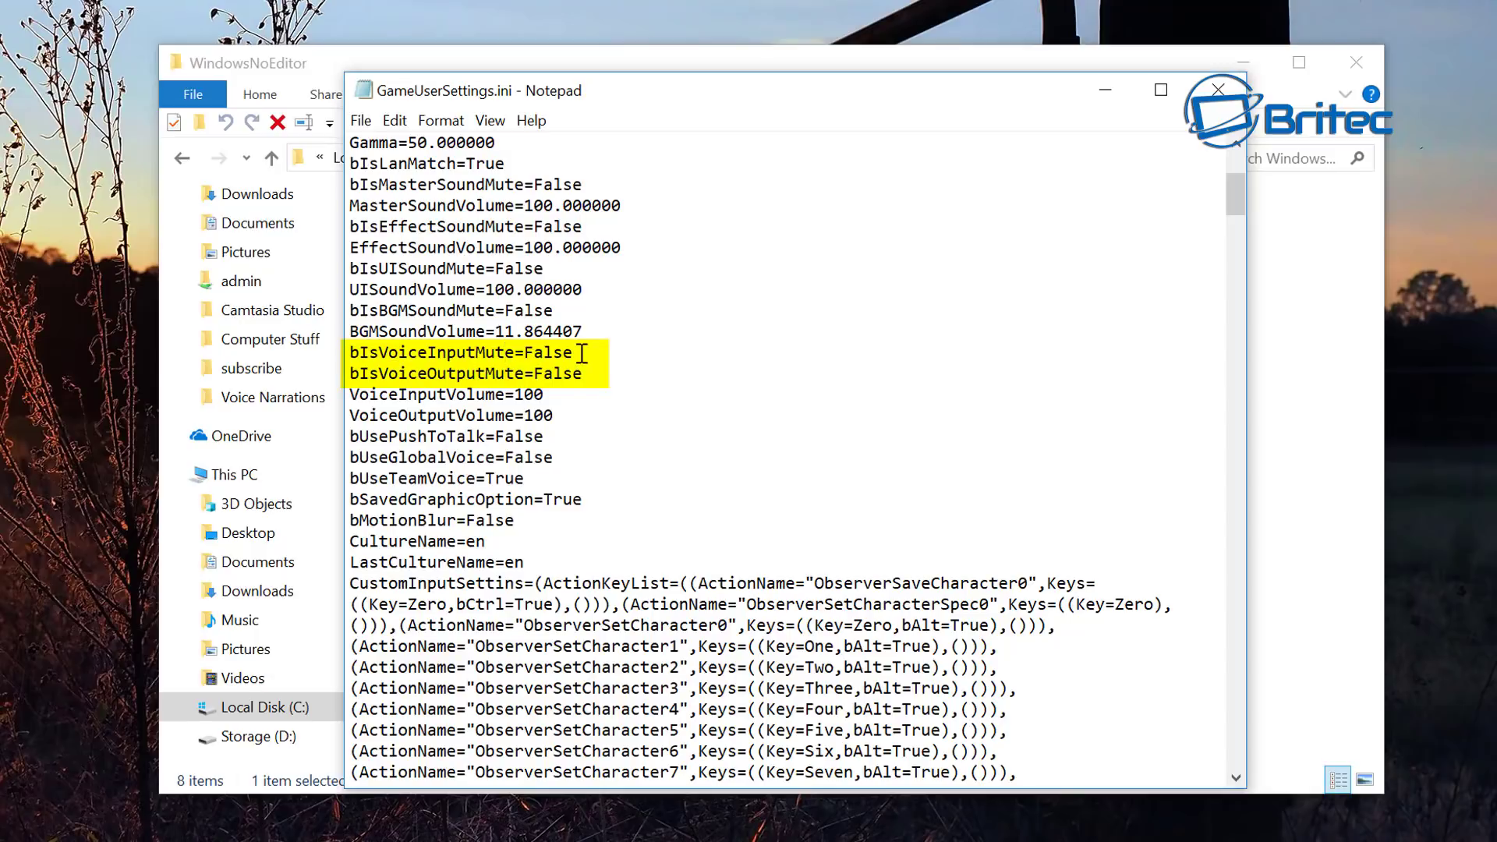
Examine the voice, music, interface and effect sound mute lines in GameUserSettings.ini.
double_click(548, 353)
left_click(373, 374)
left_click_drag(584, 373, 535, 376)
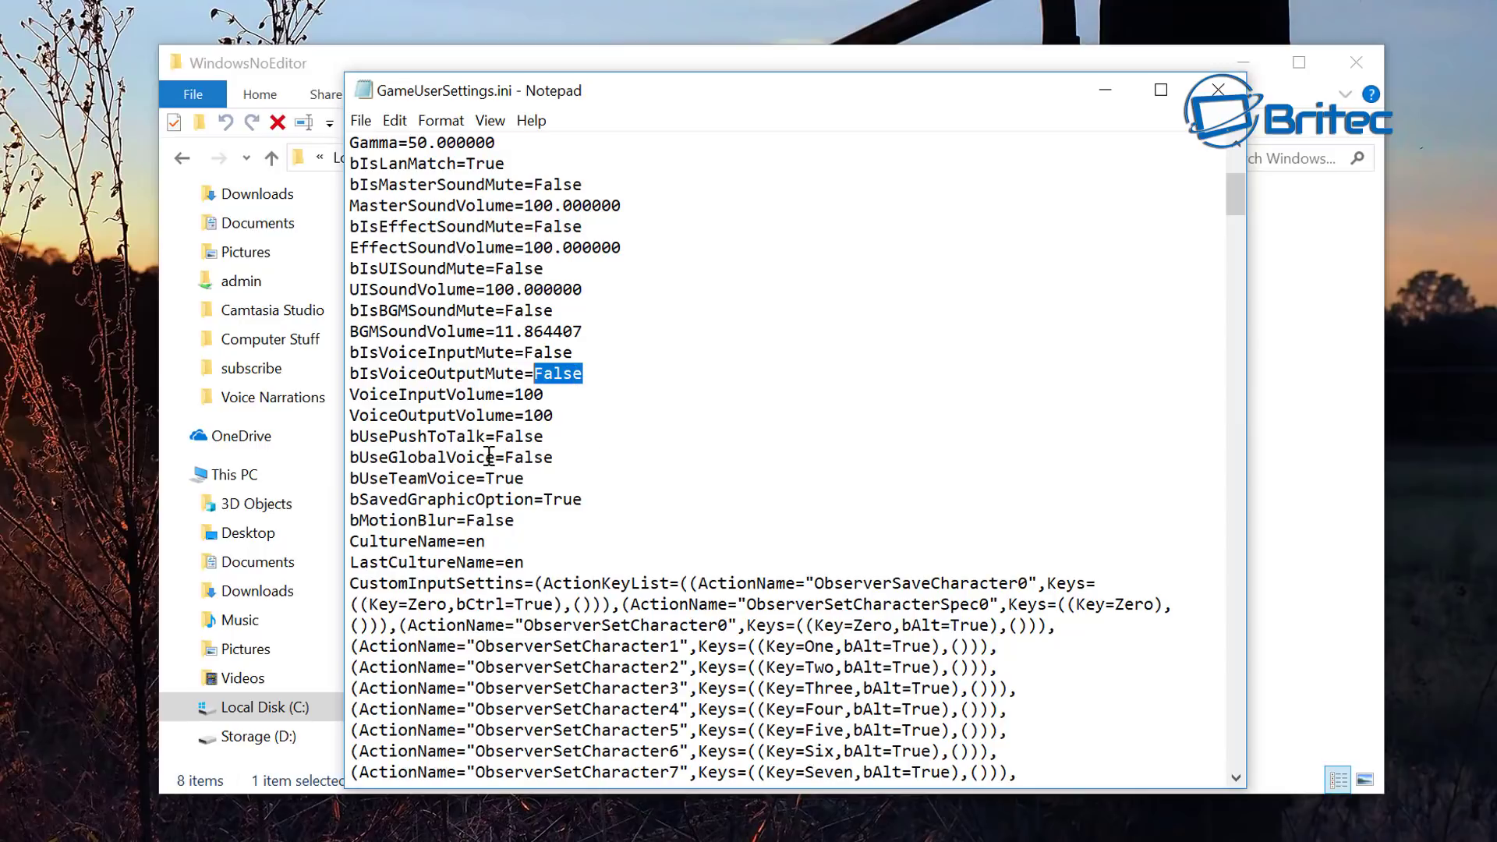
scroll(489, 454, "up", 2)
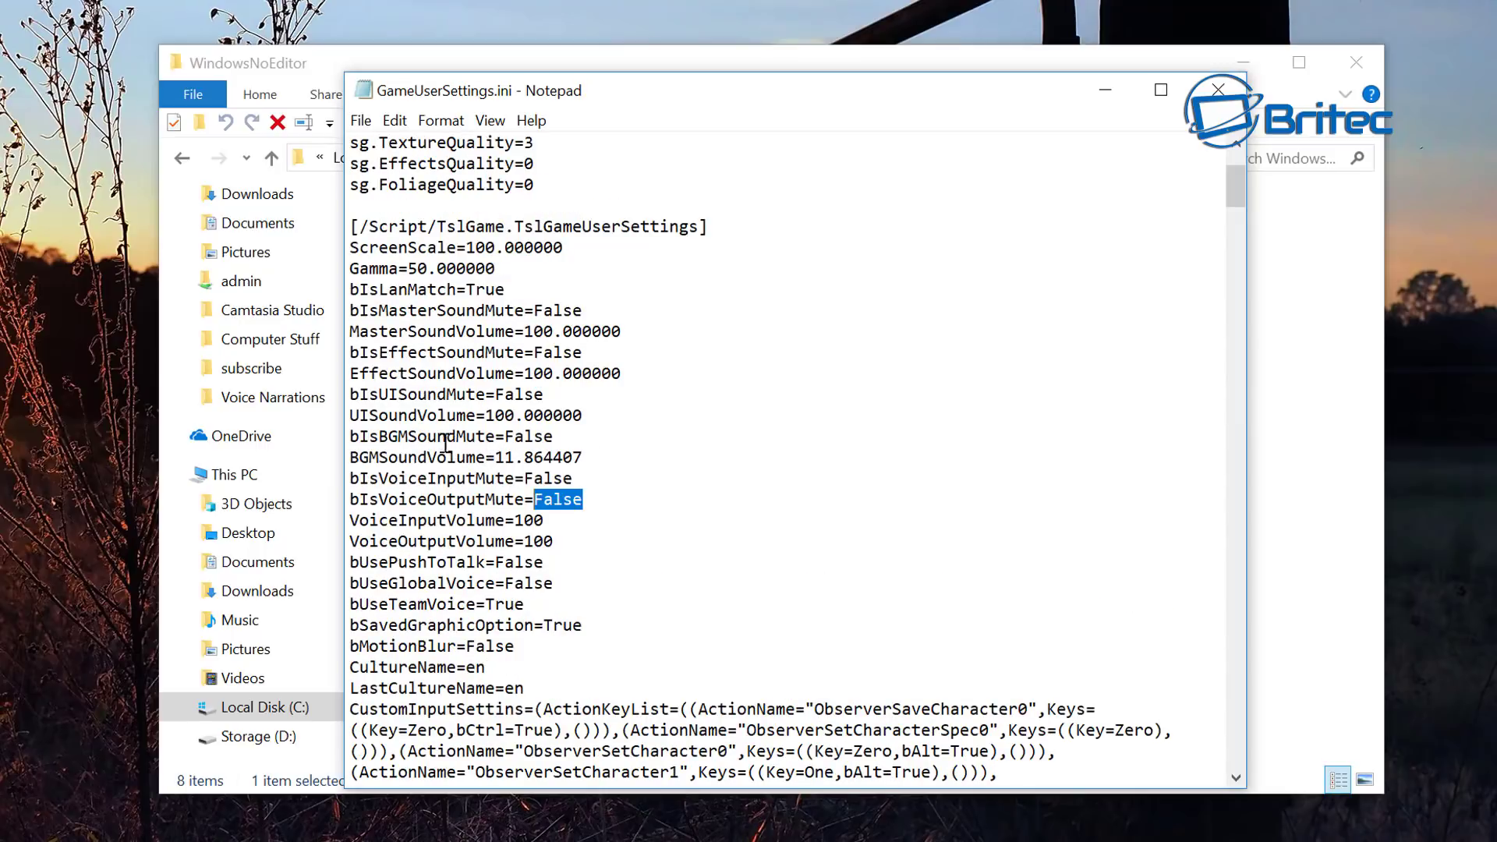
double_click(538, 436)
scroll(464, 484, "up", 1)
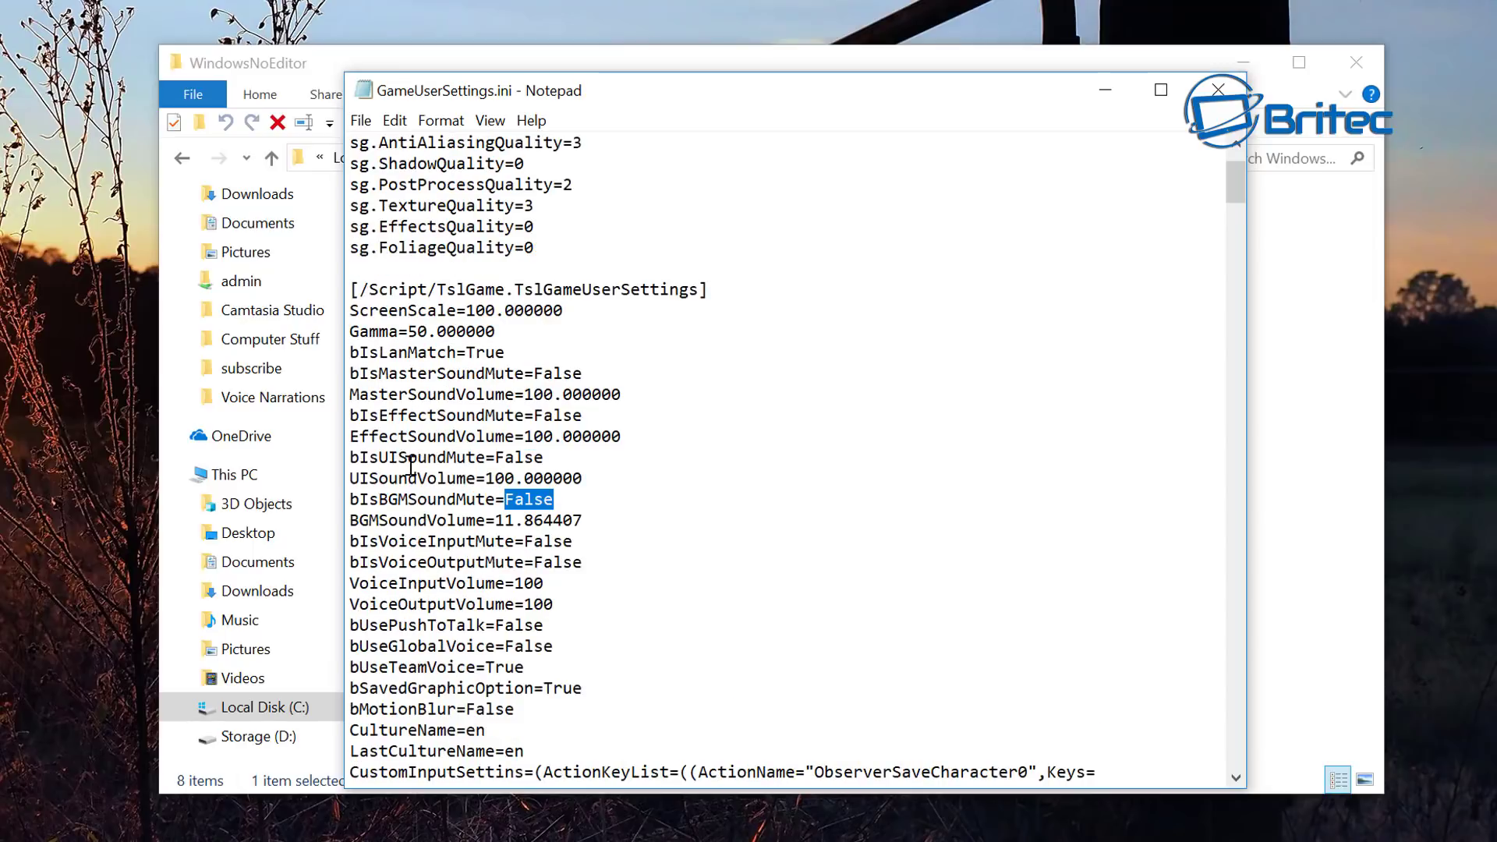
double_click(526, 457)
left_click(641, 431)
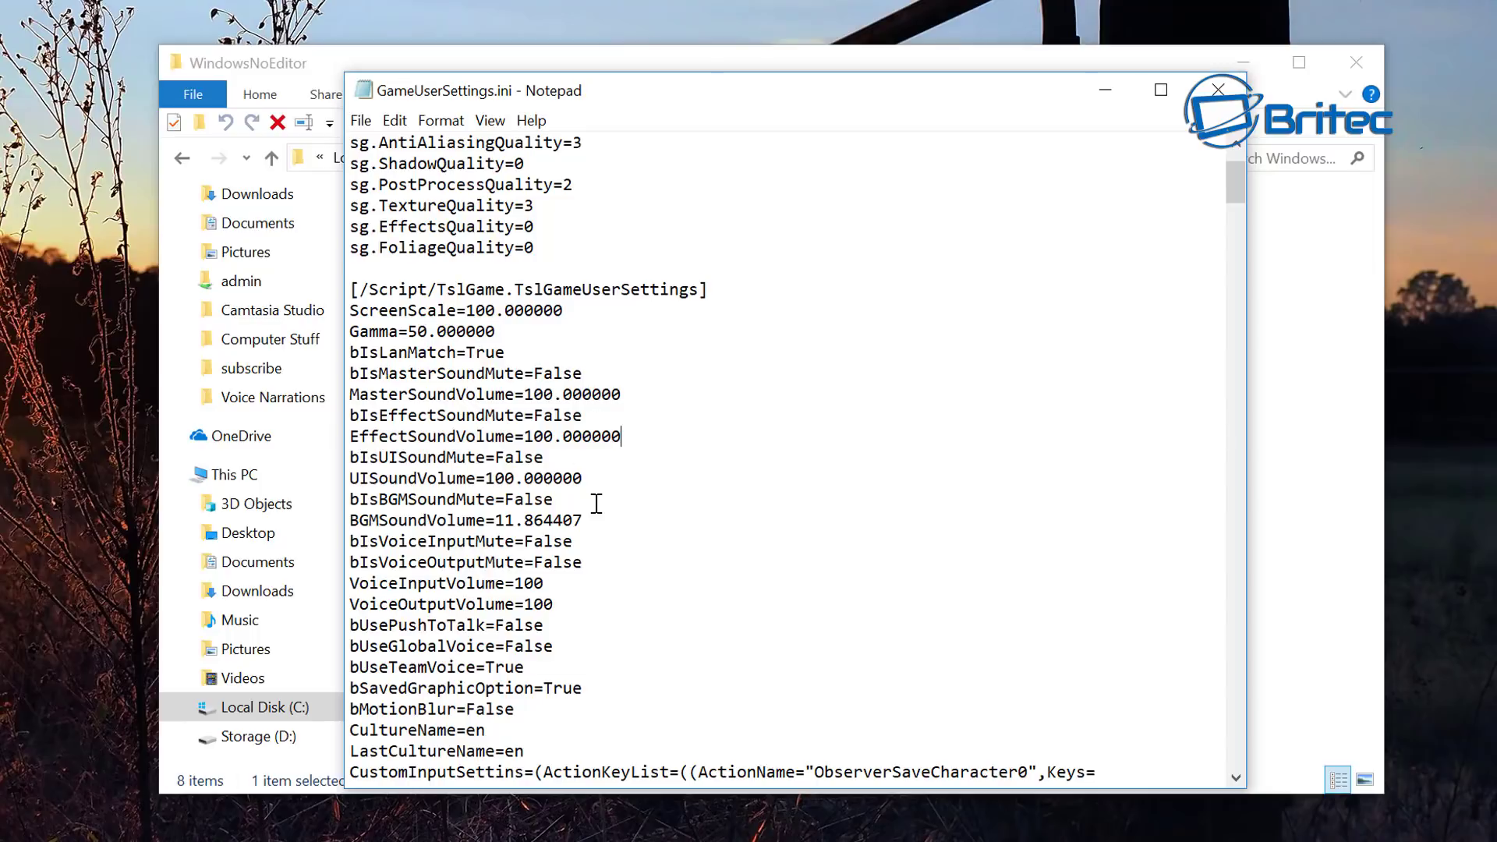
scroll(597, 503, "up", 2)
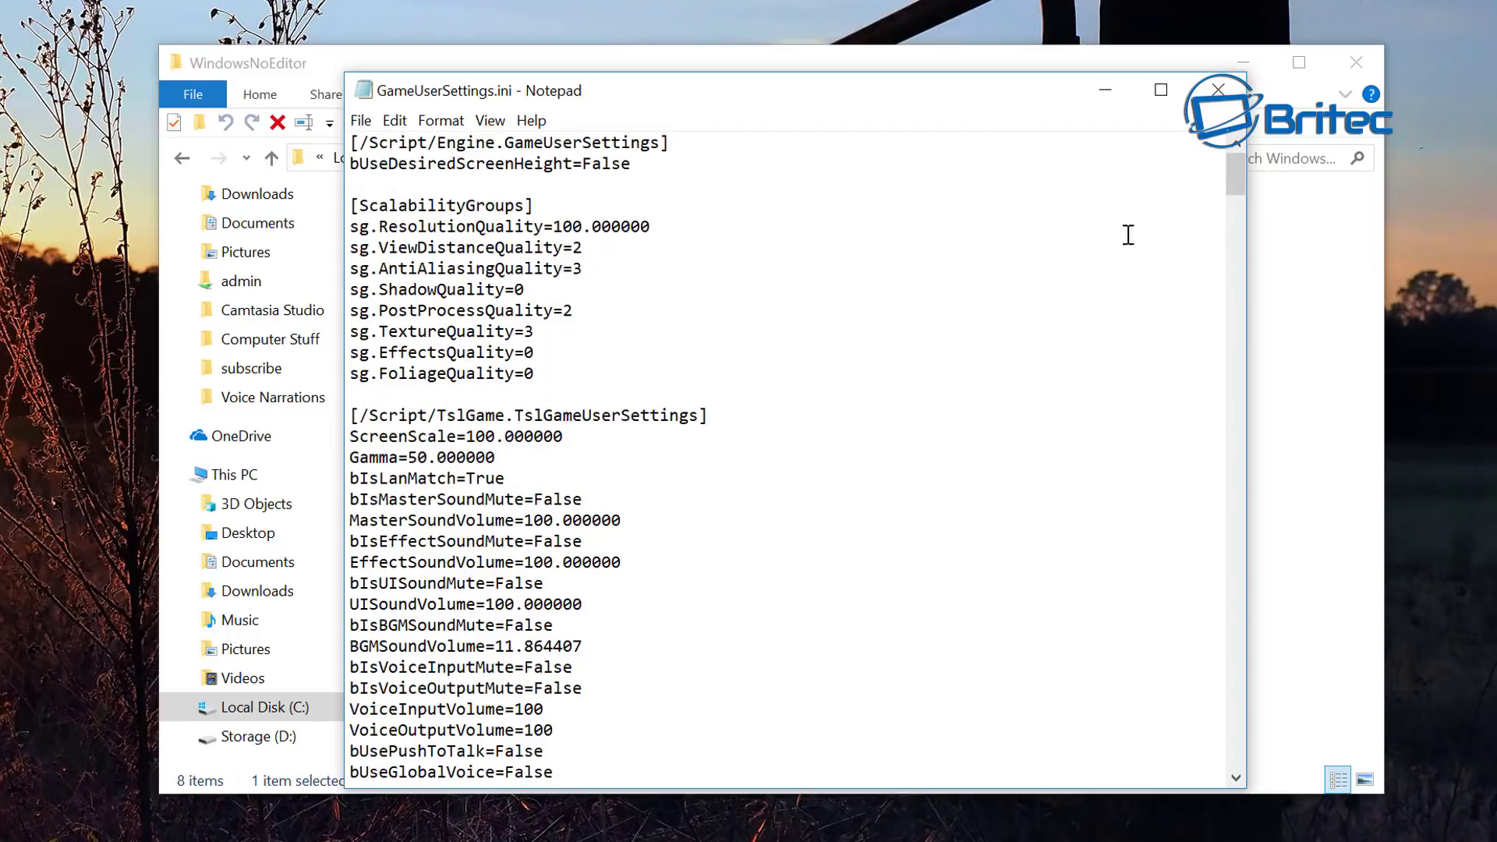
left_click(361, 120)
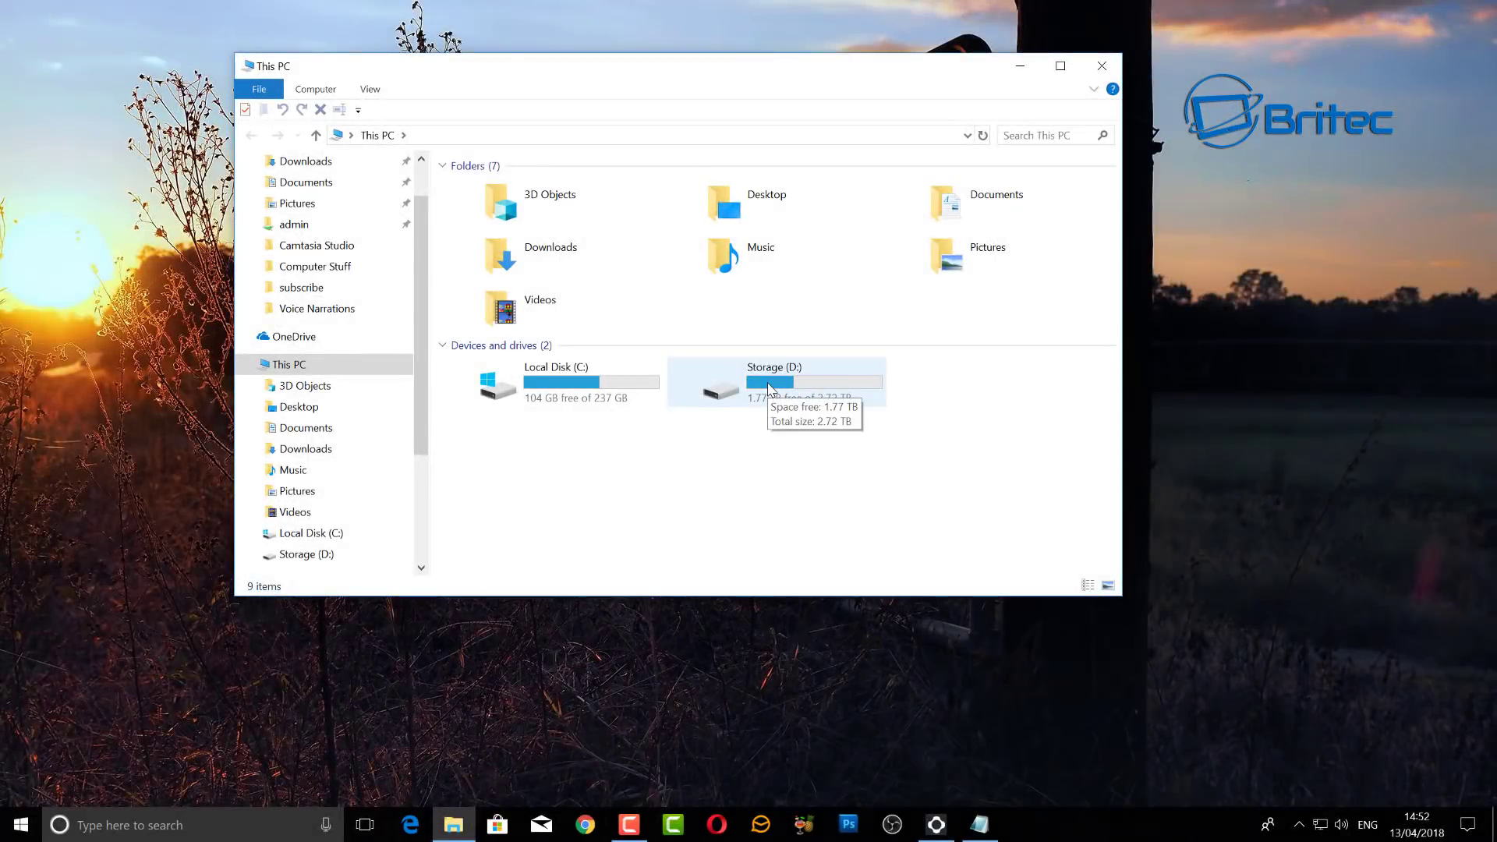
Browse the Storage (D:) drive to Games > SteamLibrary > steamapps > common and open the PUBG folder.
double_click(768, 388)
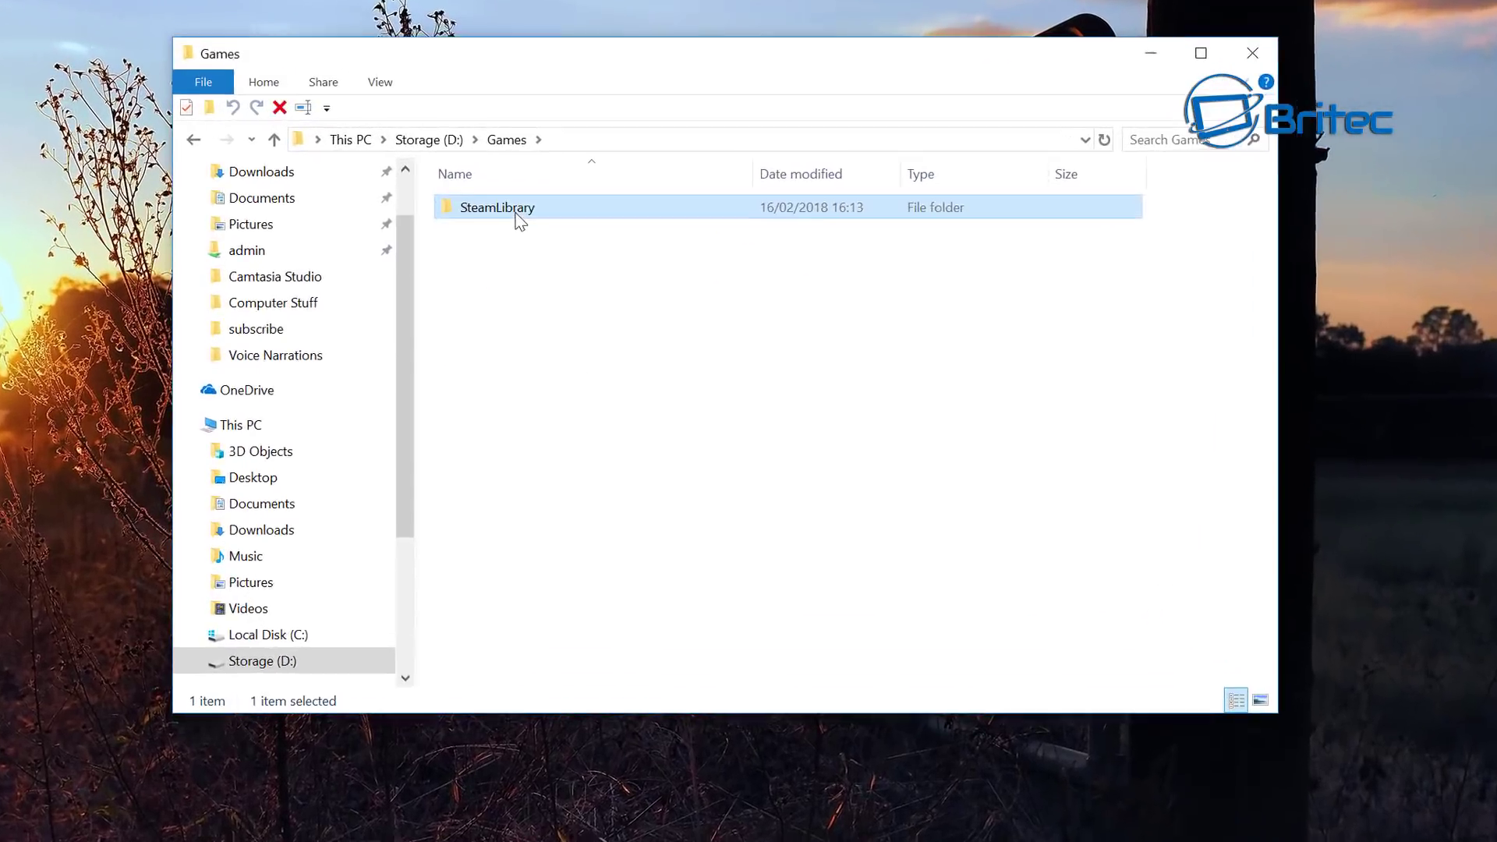
double_click(505, 195)
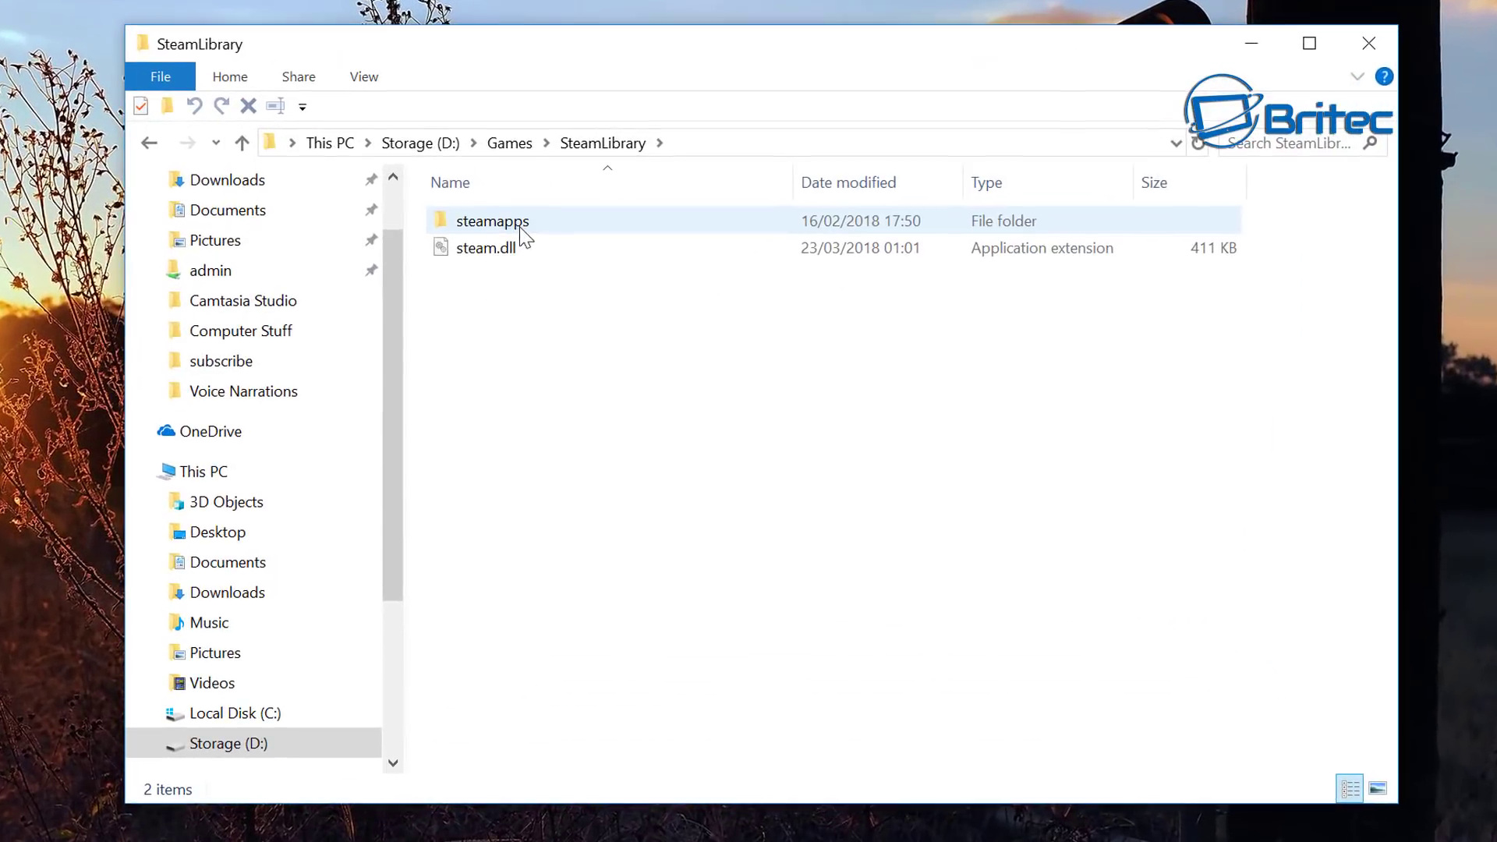
double_click(494, 224)
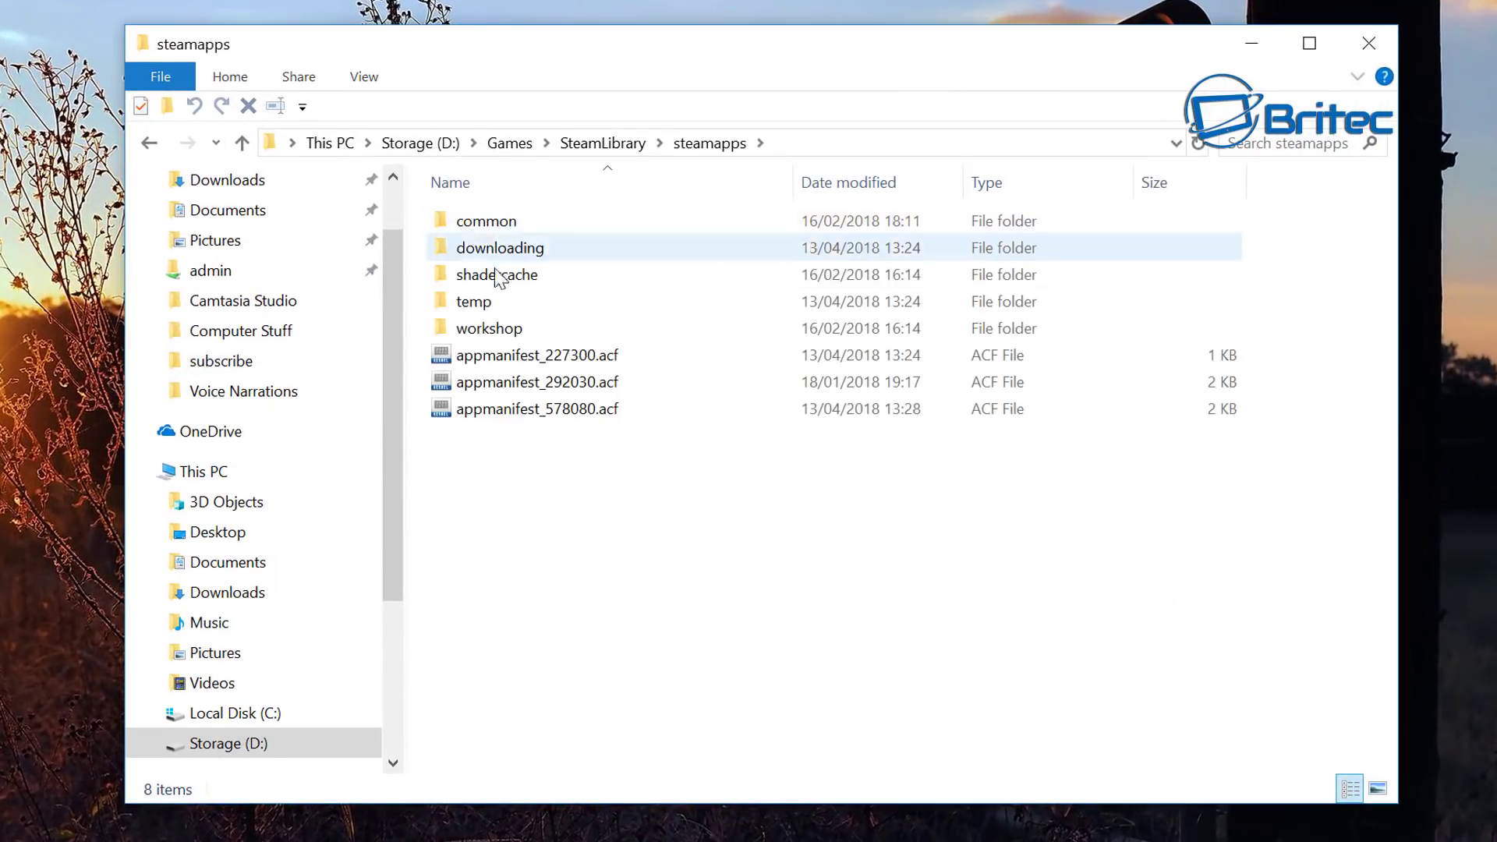
double_click(507, 226)
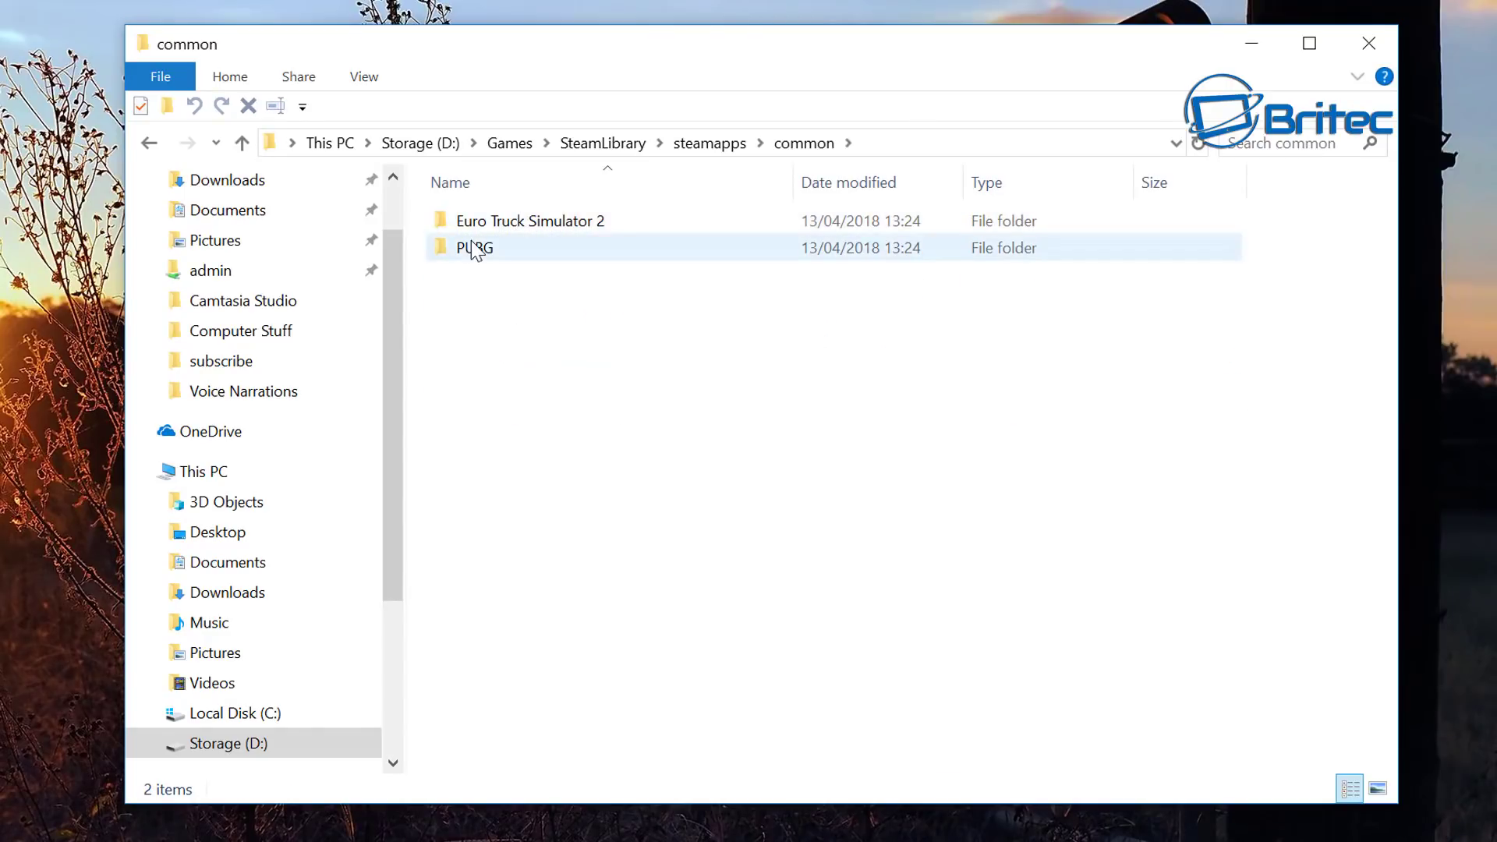
double_click(470, 249)
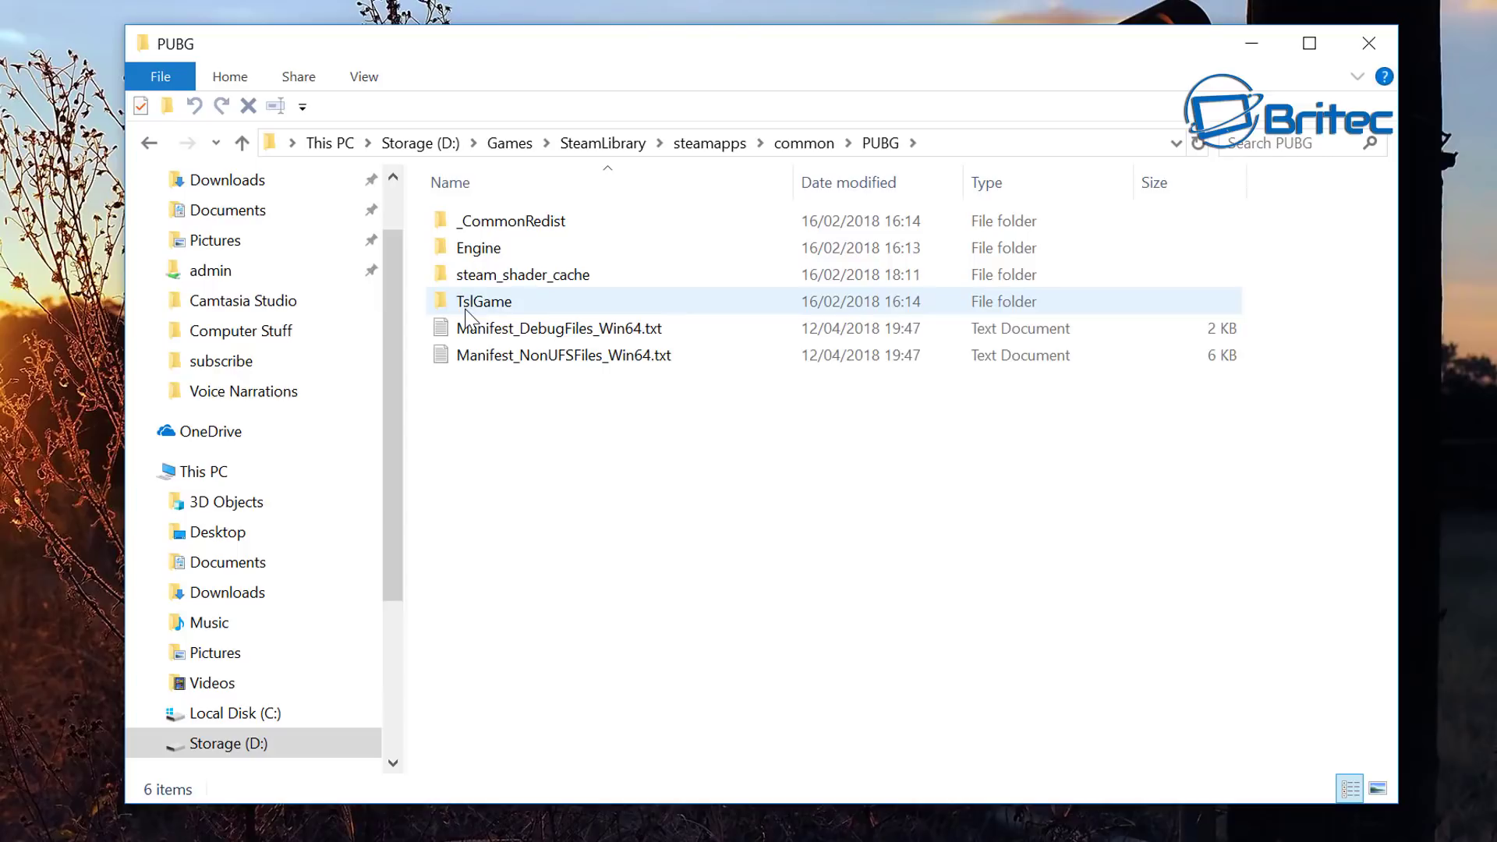
Go from the PUBG folder through TslGame > Binaries > ThirdParty > Vivox and open the Win64 folder.
double_click(489, 308)
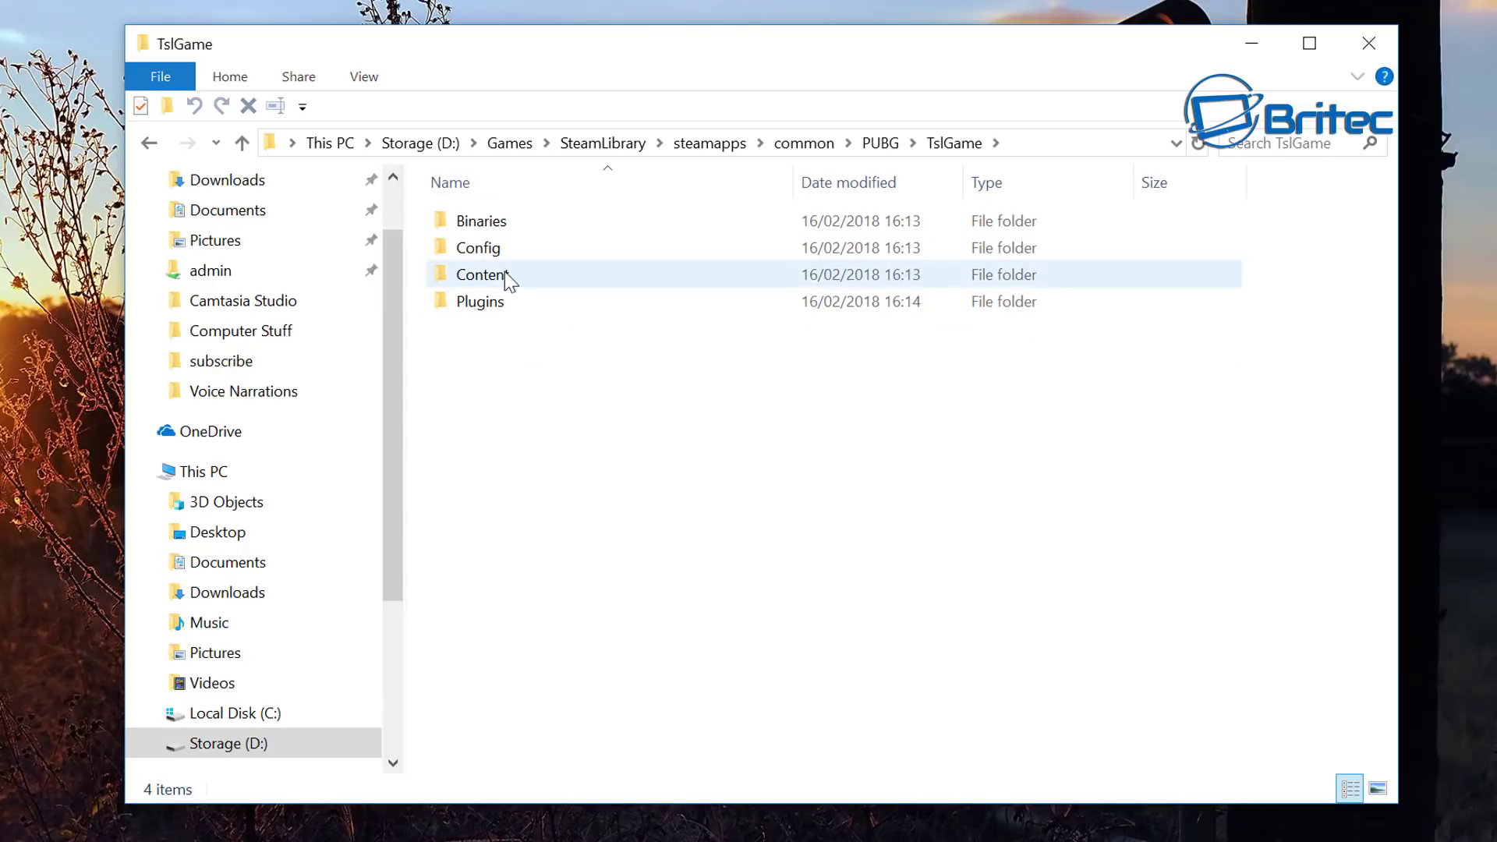
double_click(516, 221)
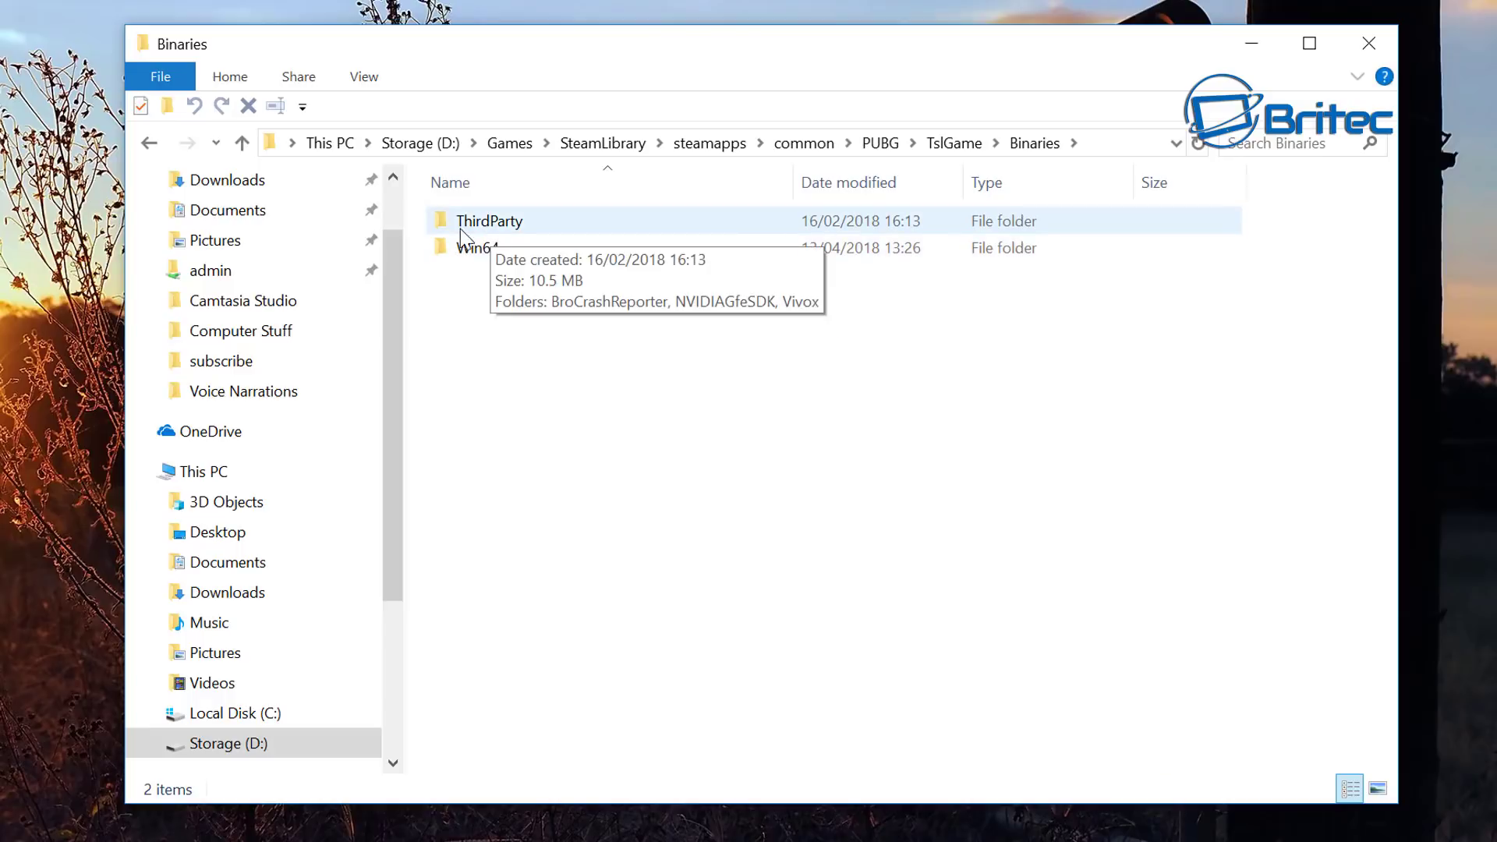
left_click(519, 228)
double_click(519, 228)
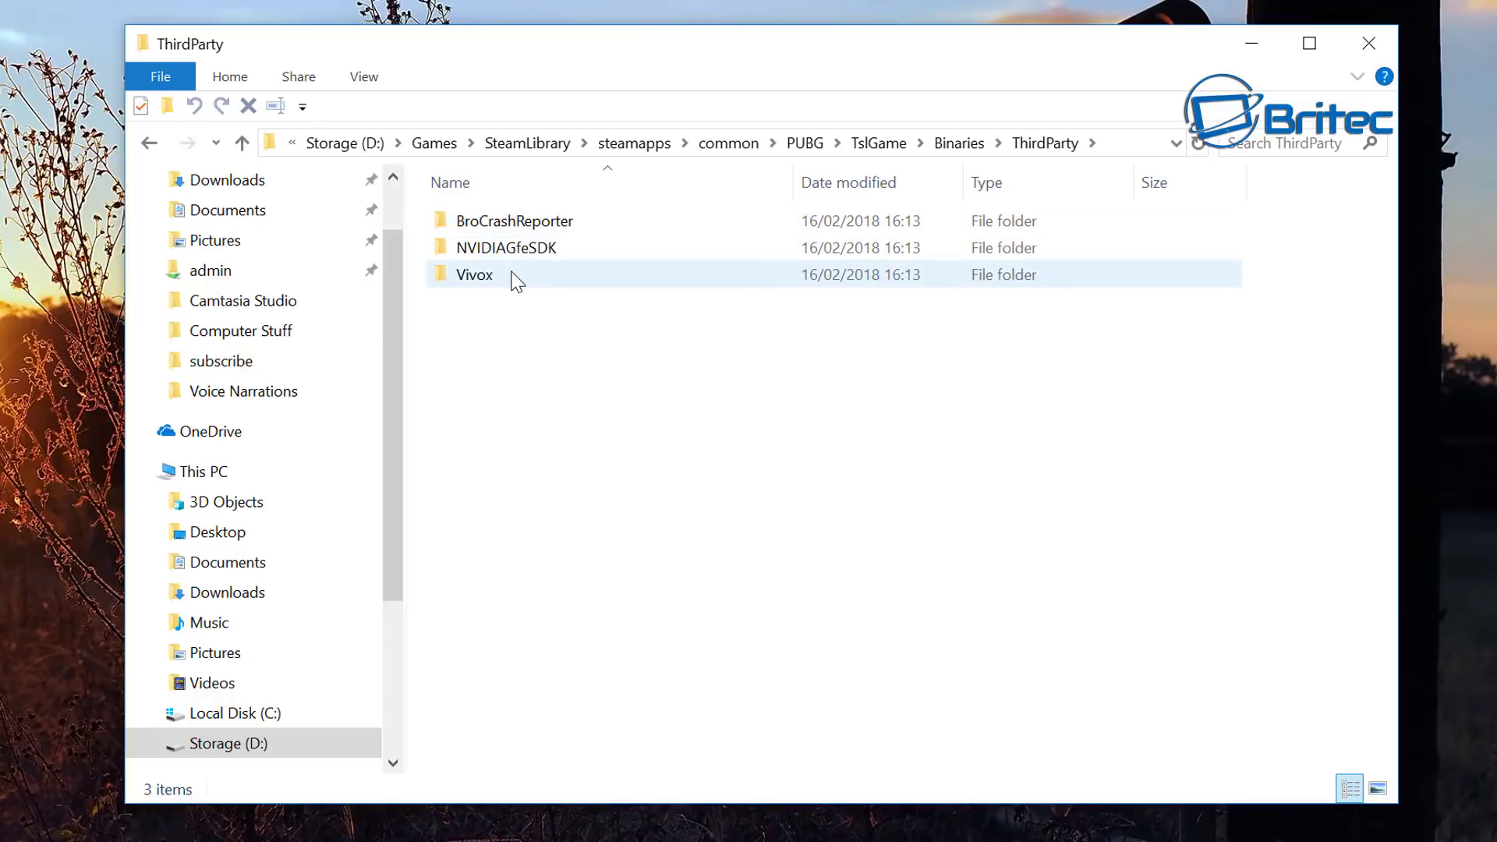
left_click(475, 279)
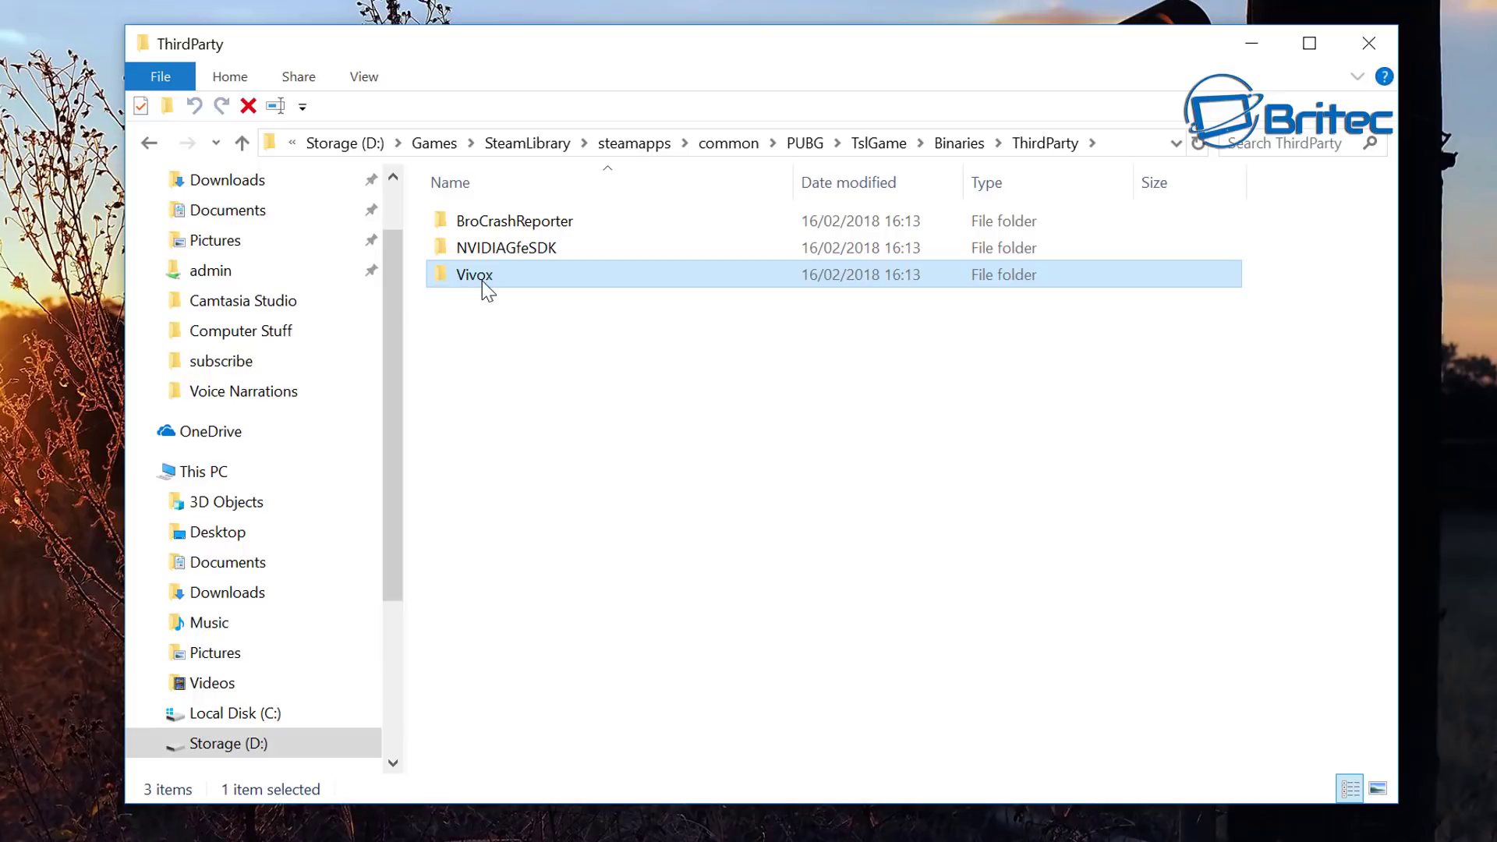
double_click(482, 281)
double_click(478, 227)
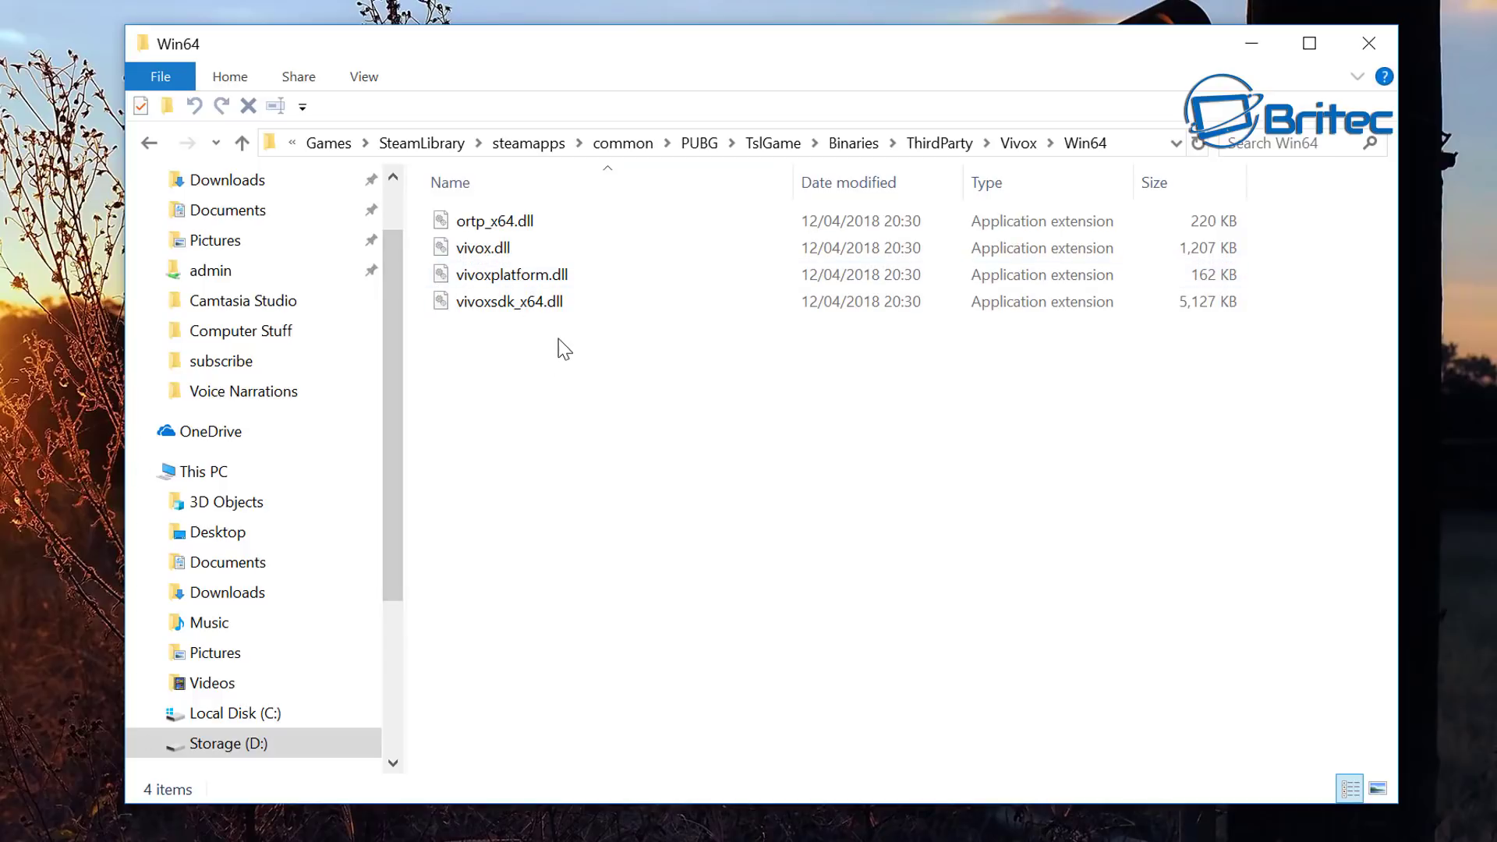
Select the files ortp_x64.dll, vivox.dll, vivoxplatform.dll and vivoxsdk_x64.dll in the Win64 folder.
left_click_drag(561, 338, 483, 219)
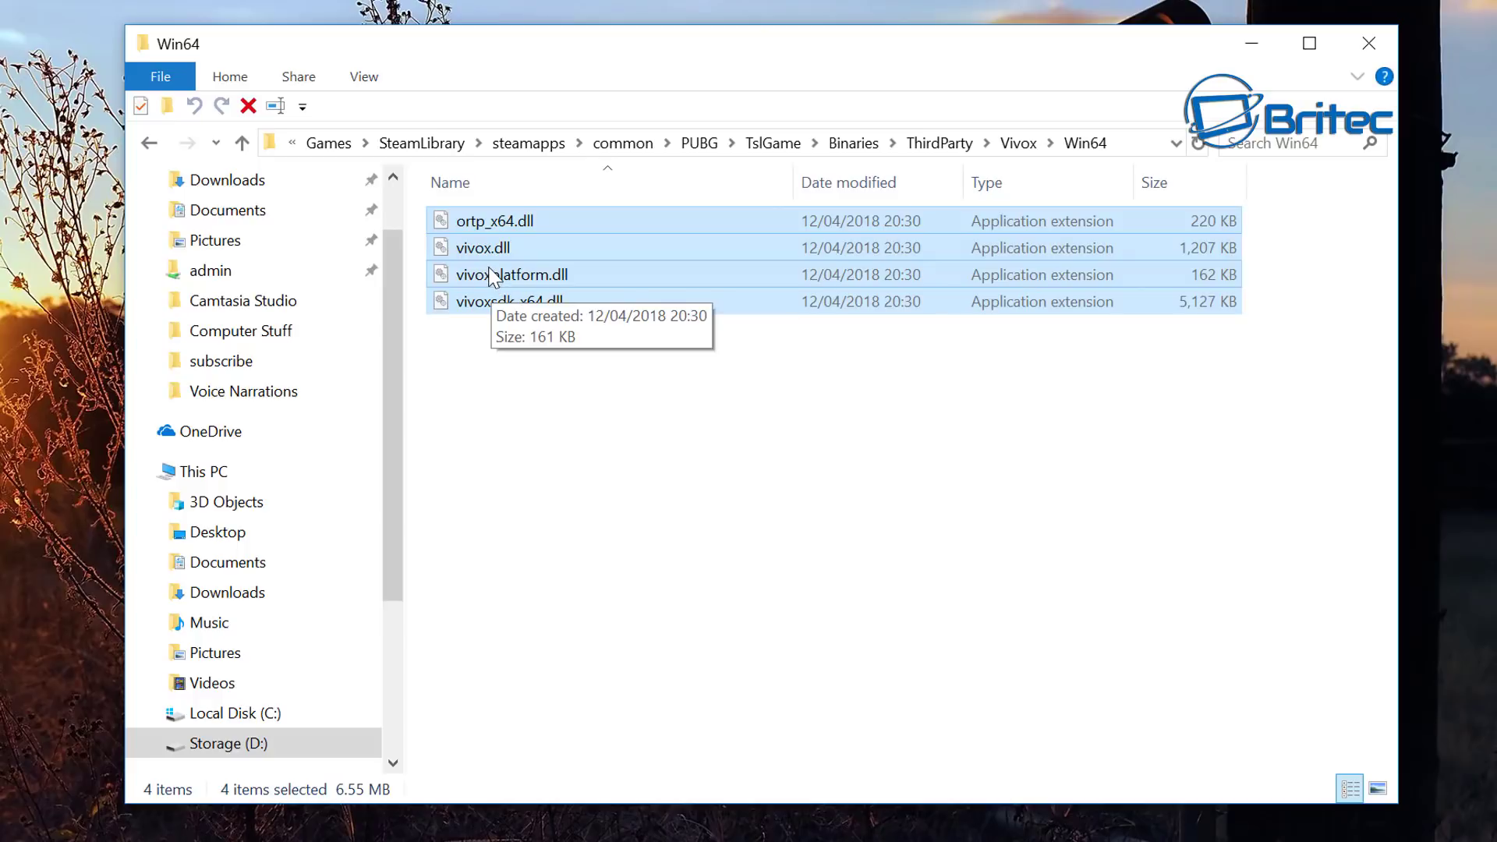
right_click(489, 268)
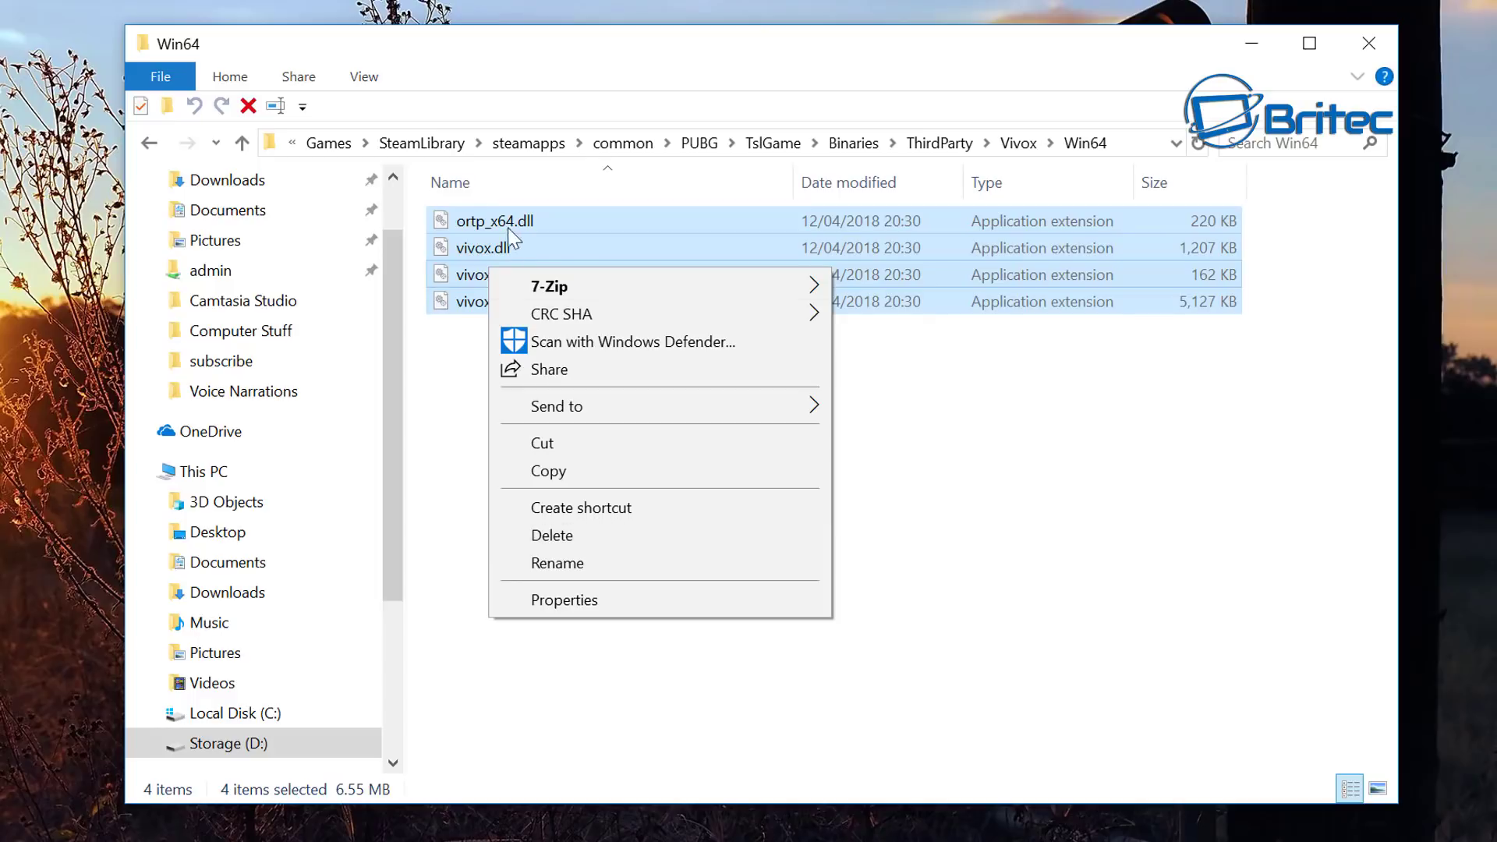
left_click(990, 621)
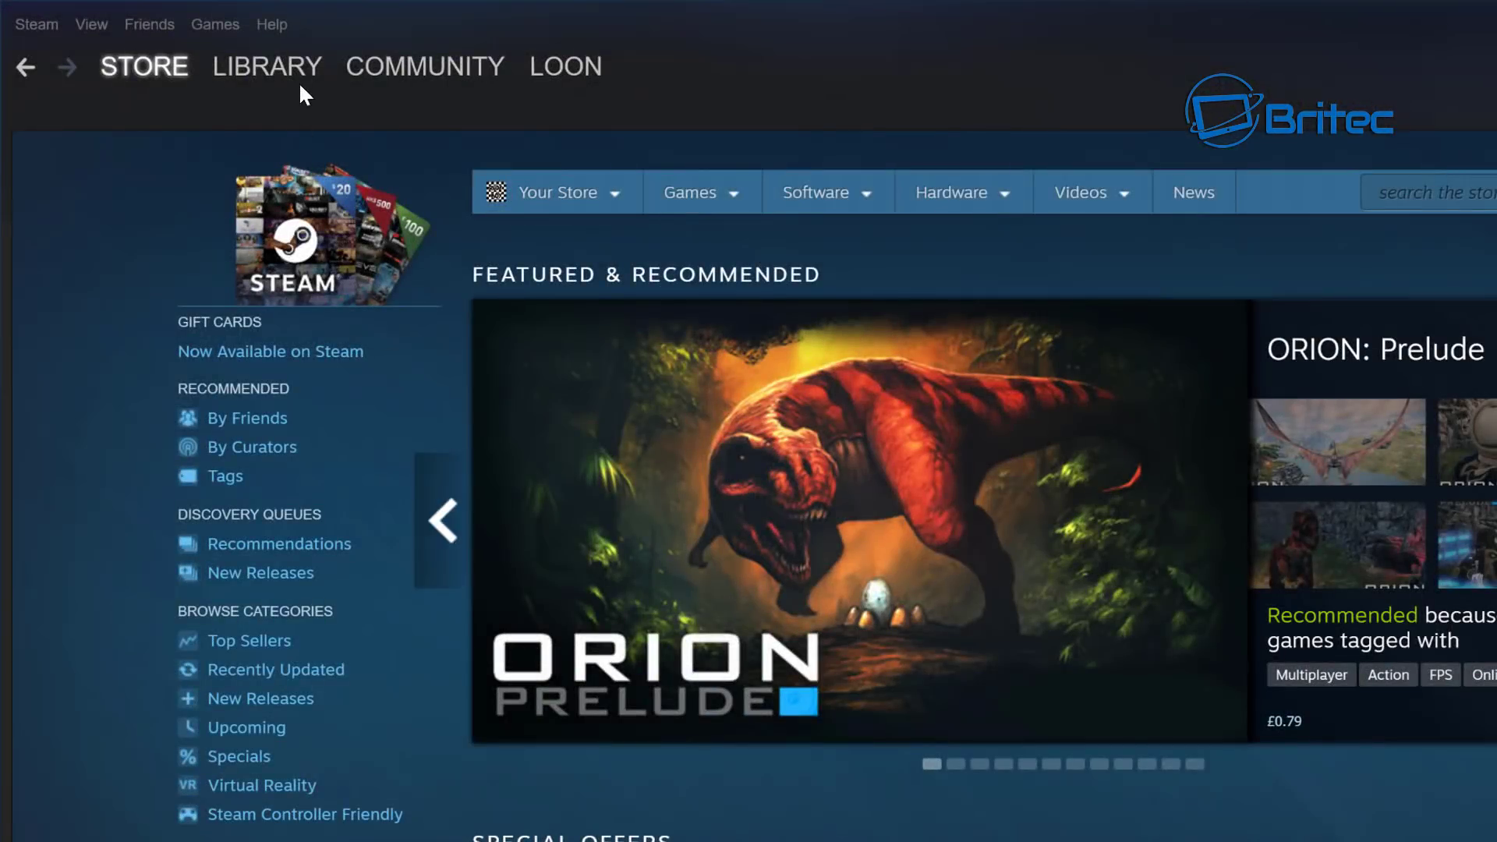
Switch to Steam and open the properties of PLAYERUNKNOWN'S BATTLEGROUNDS from the games library.
mouse_move(298, 78)
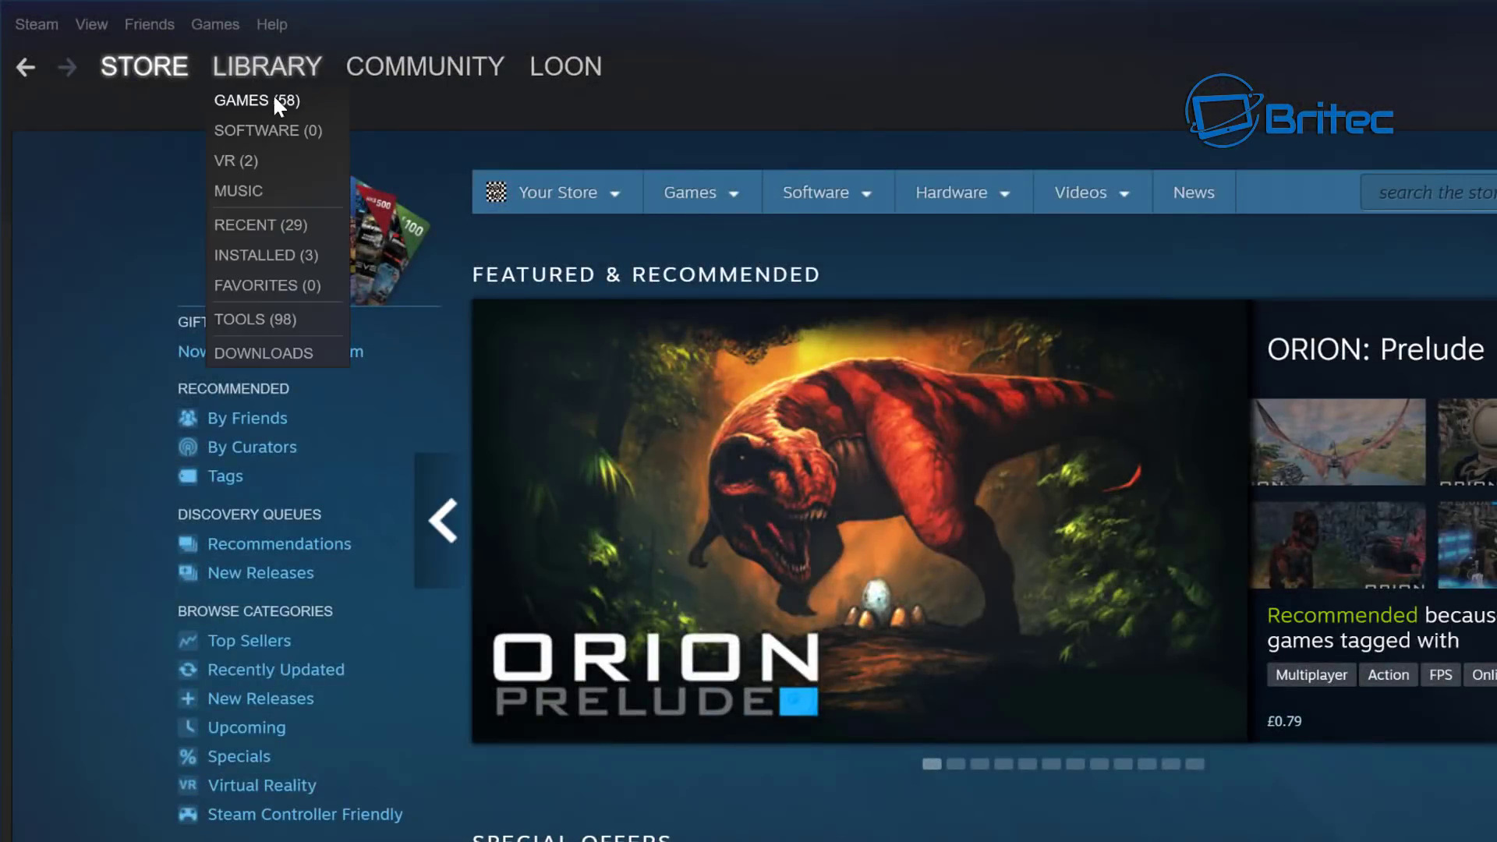
left_click(273, 102)
mouse_move(248, 85)
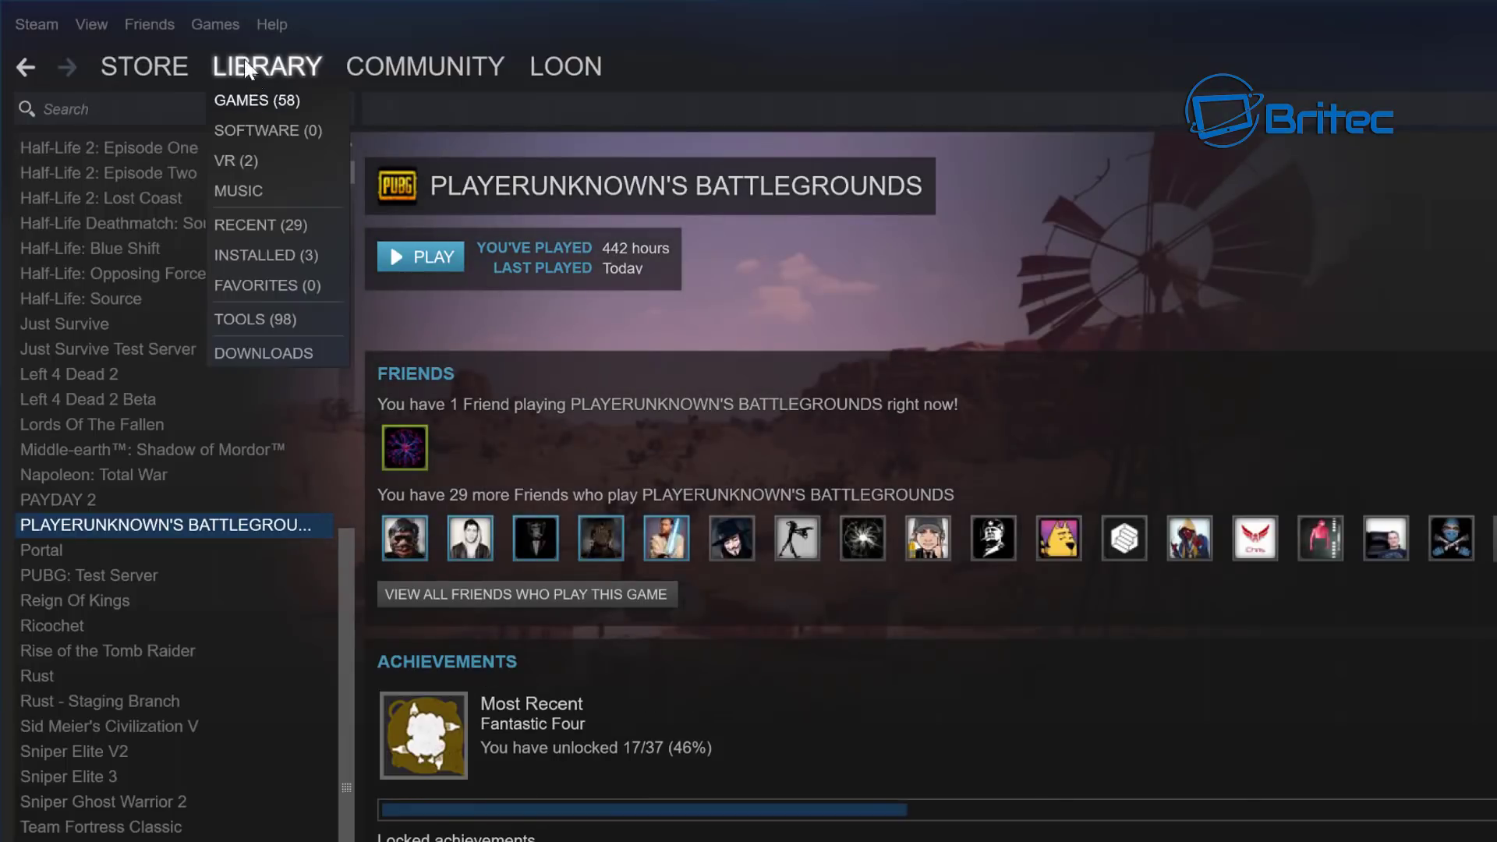
right_click(125, 522)
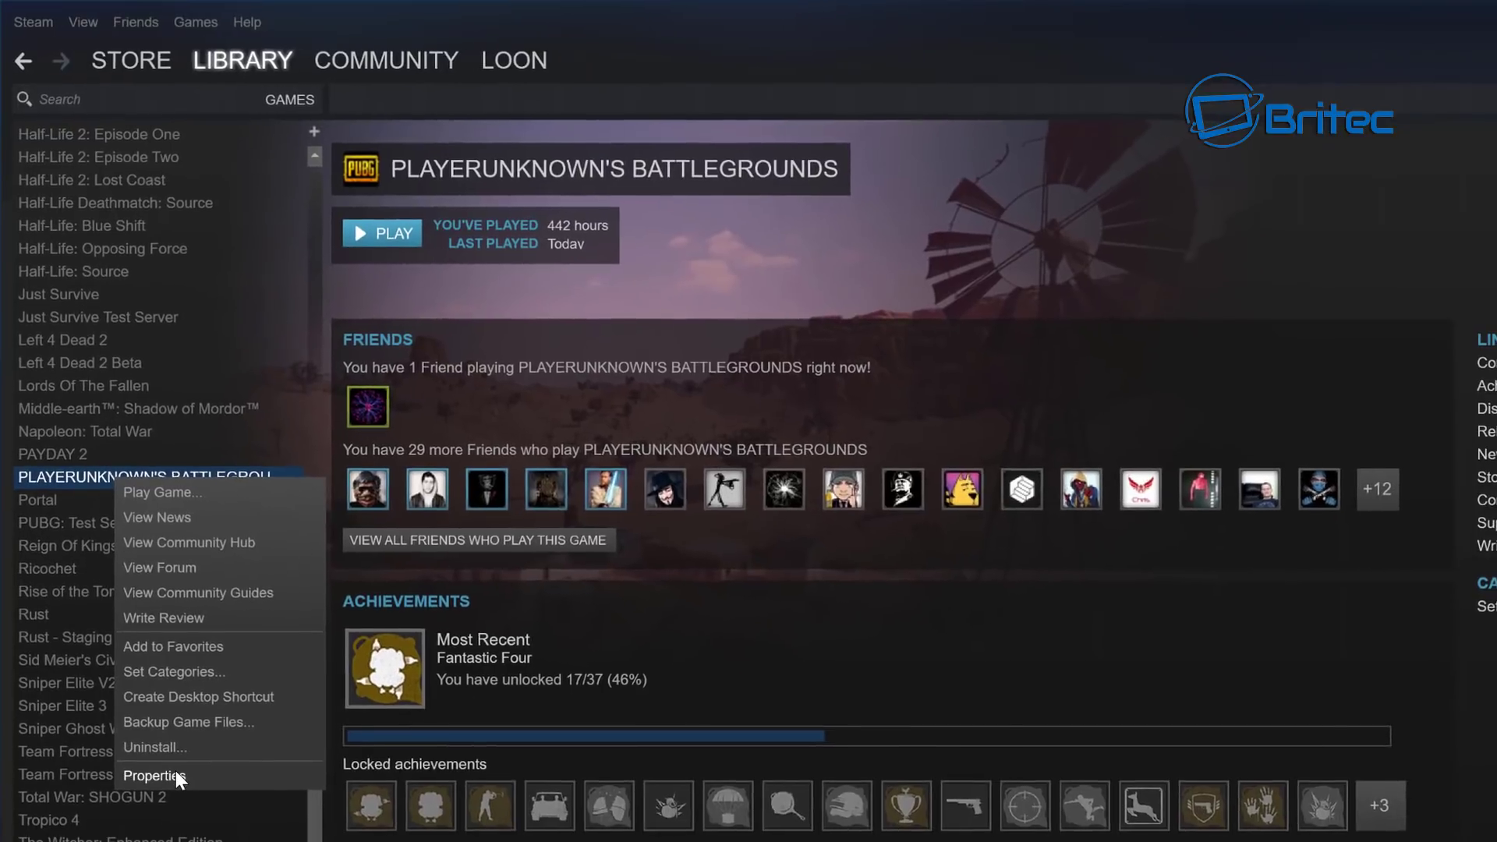
left_click(183, 823)
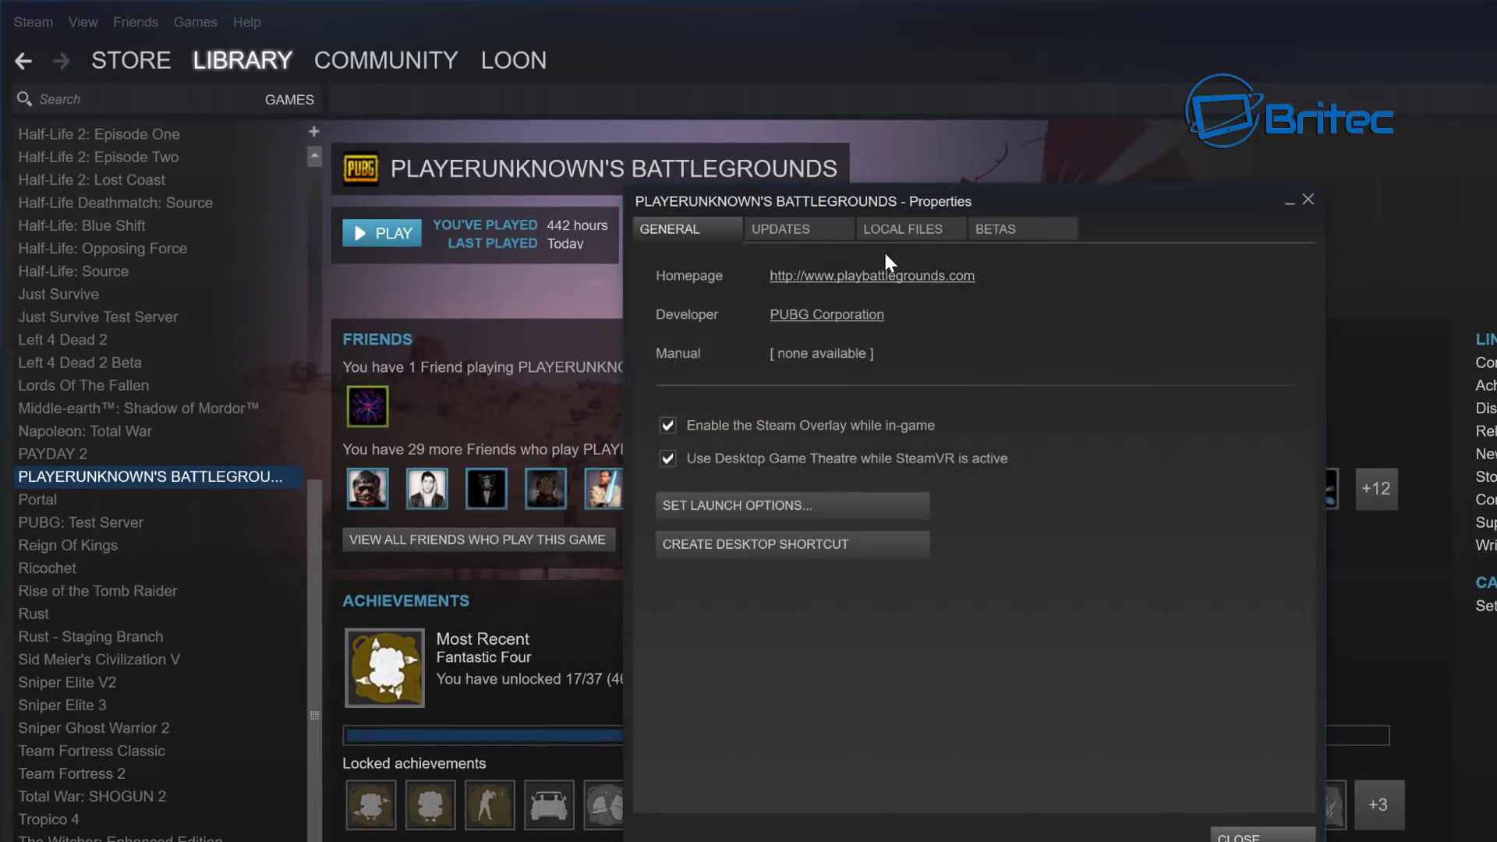
Start verifying the integrity of the PLAYERUNKNOWN'S BATTLEGROUNDS game files and move the validation progress window aside.
left_click(834, 227)
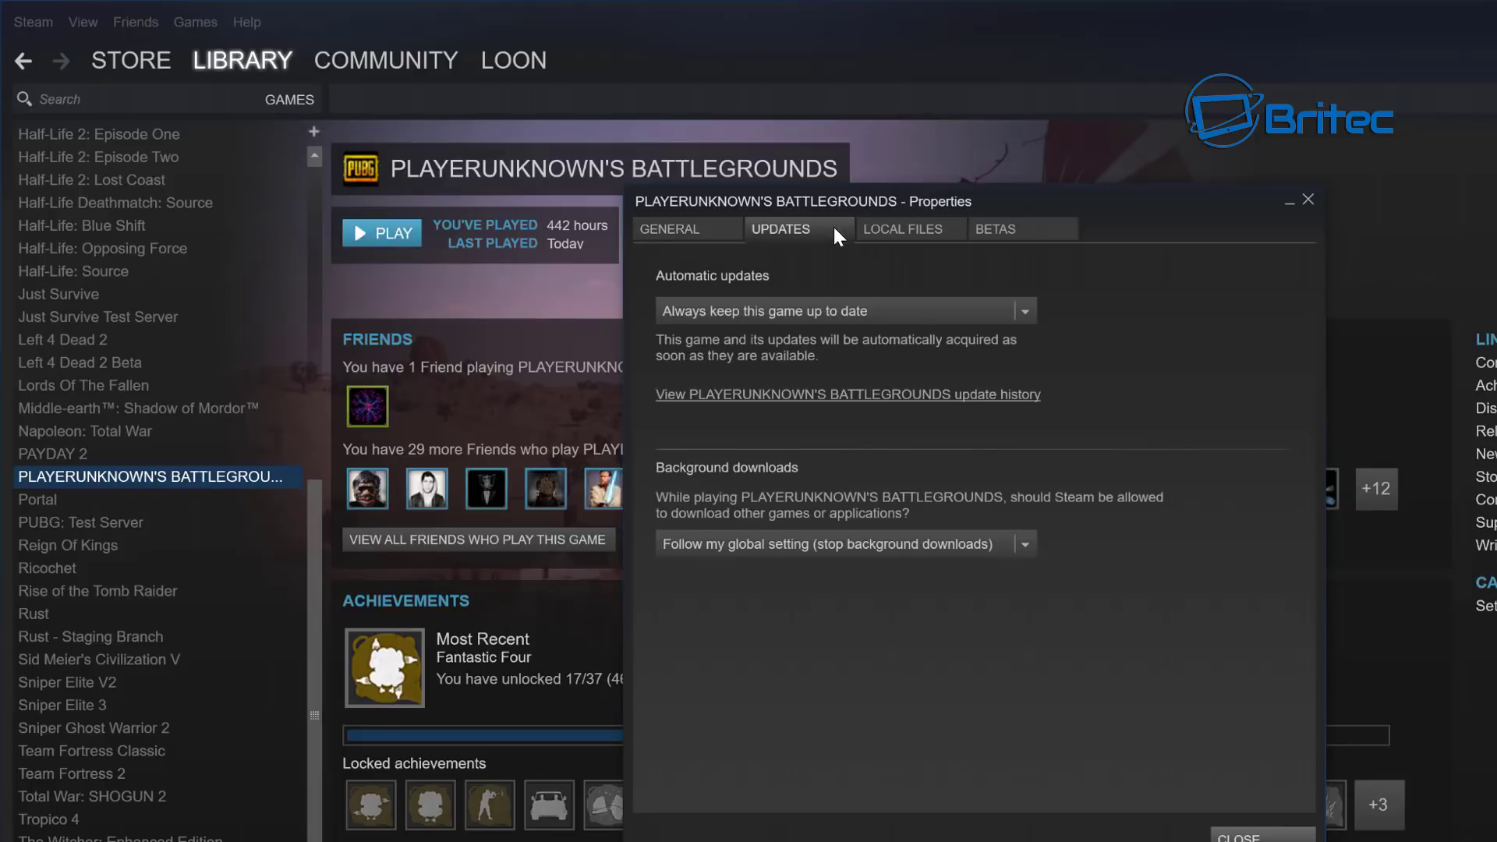
left_click(899, 231)
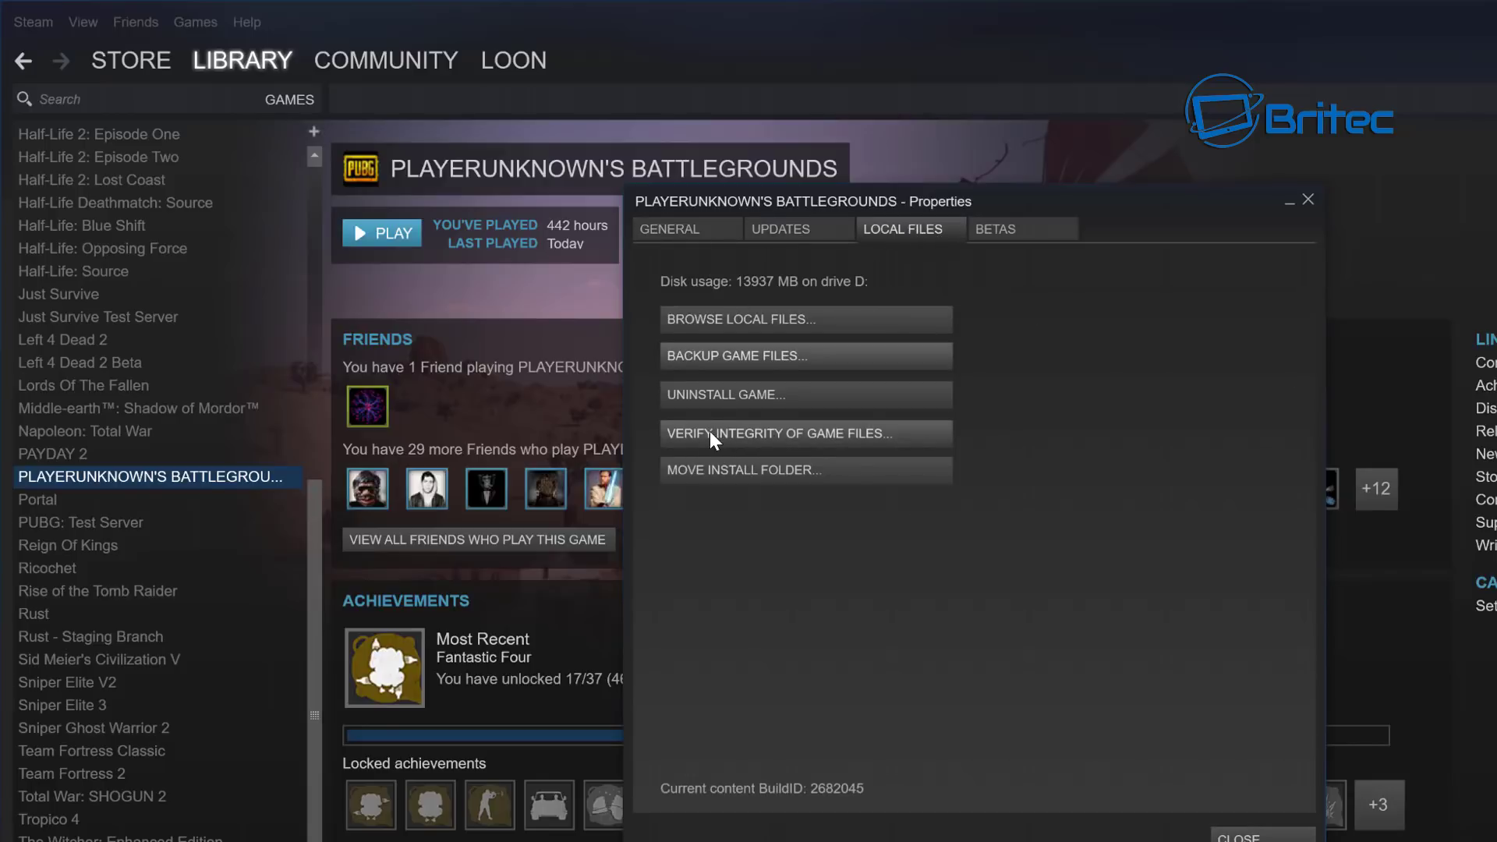
left_click(808, 433)
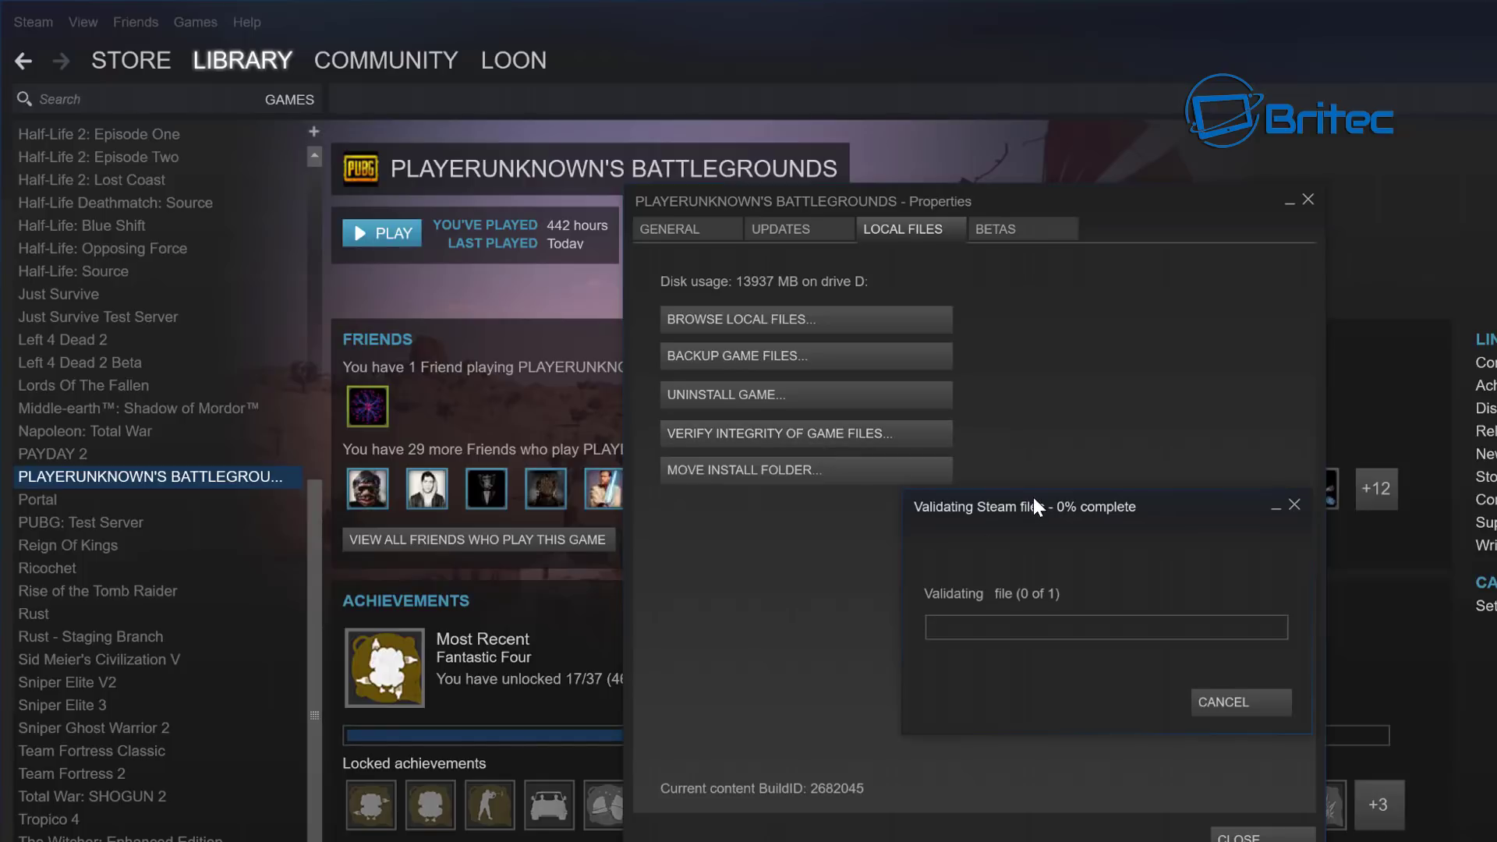
left_click_drag(1036, 508, 922, 478)
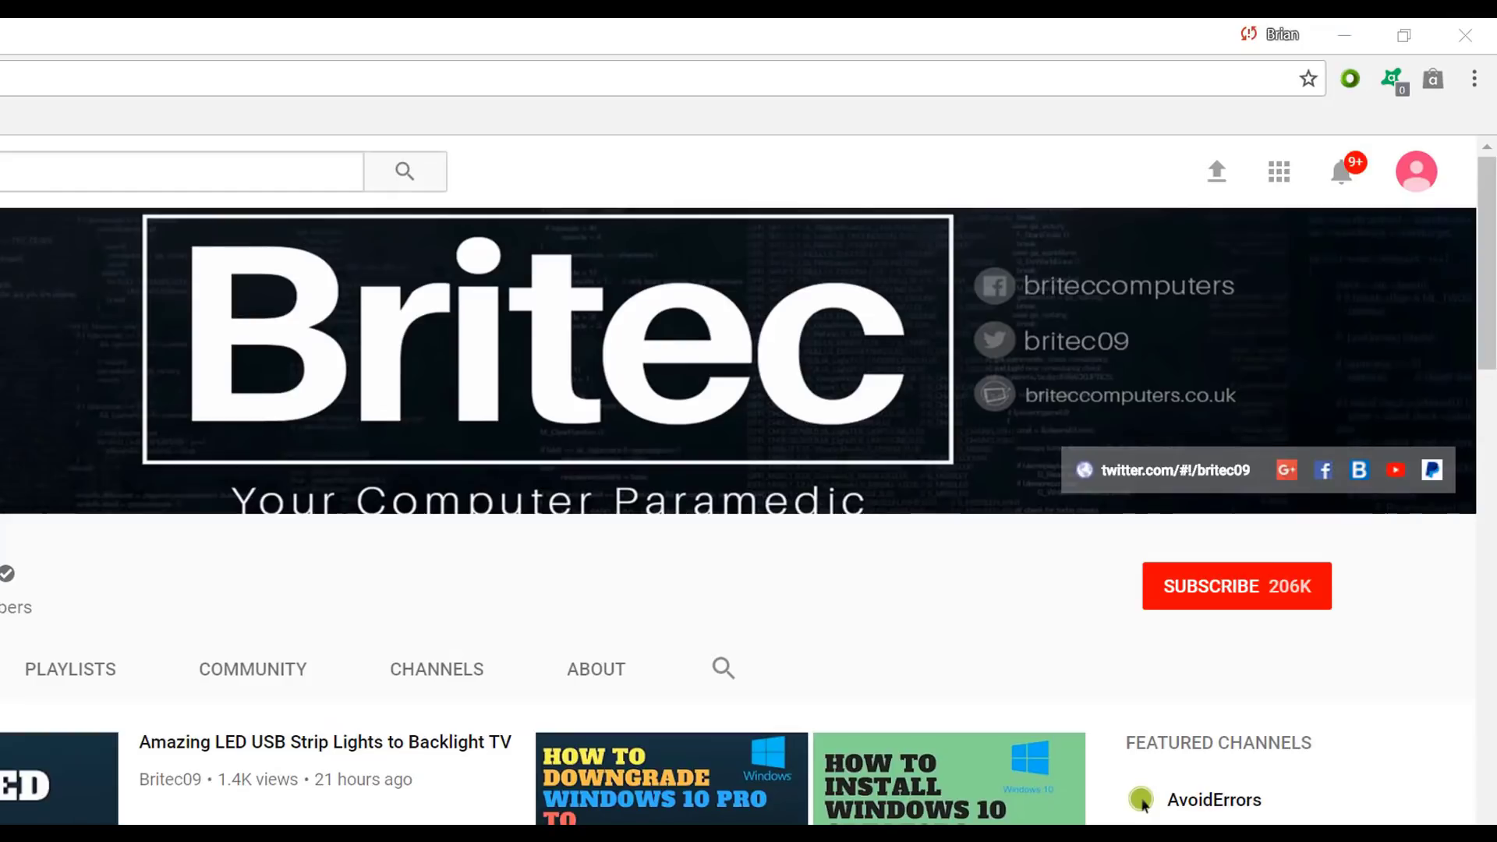
Switch to the browser and subscribe to the Britec YouTube channel.
left_click(1250, 597)
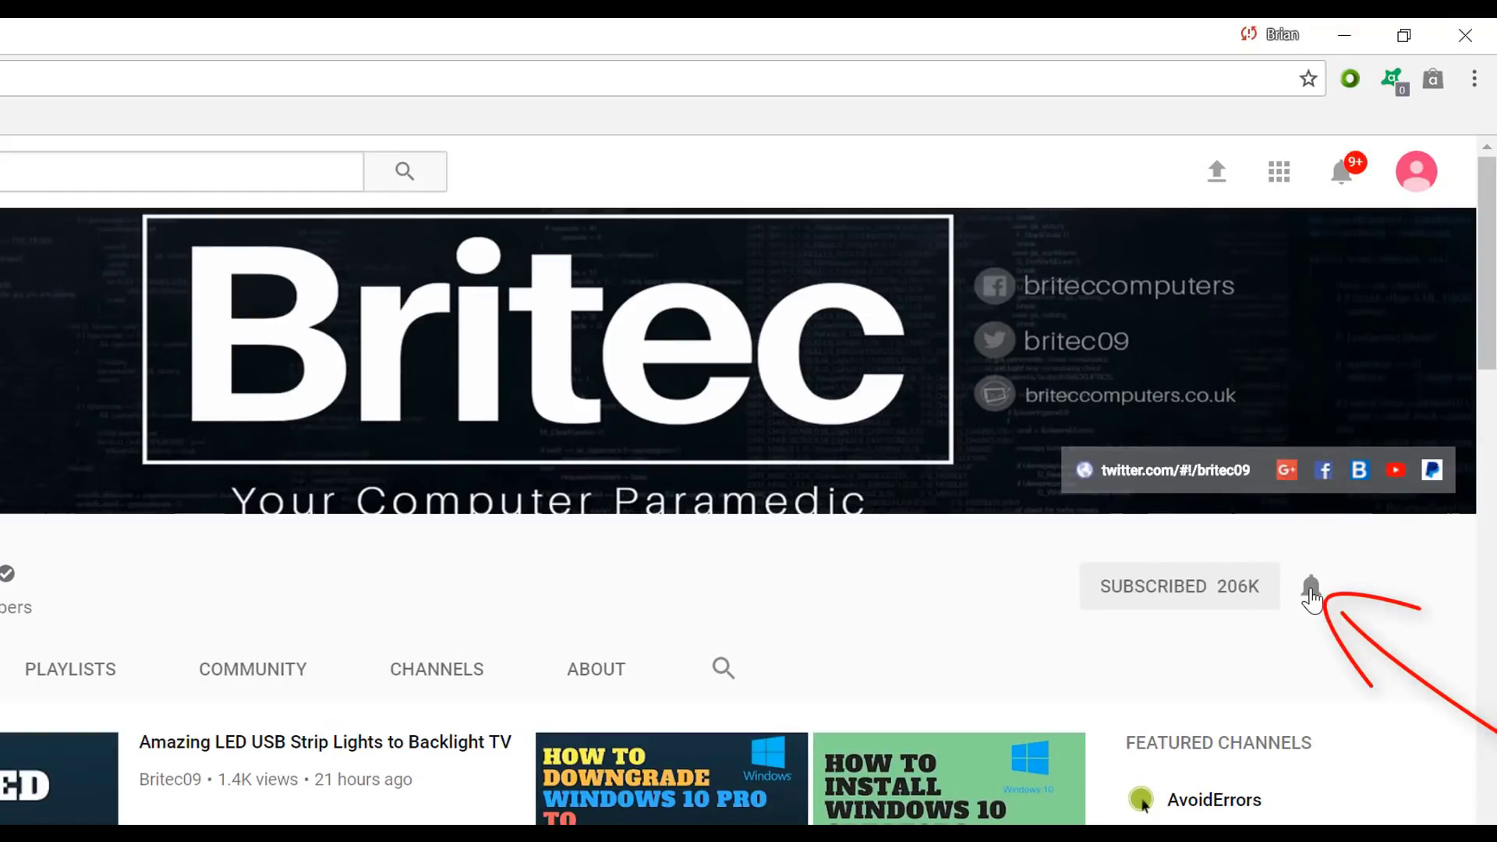